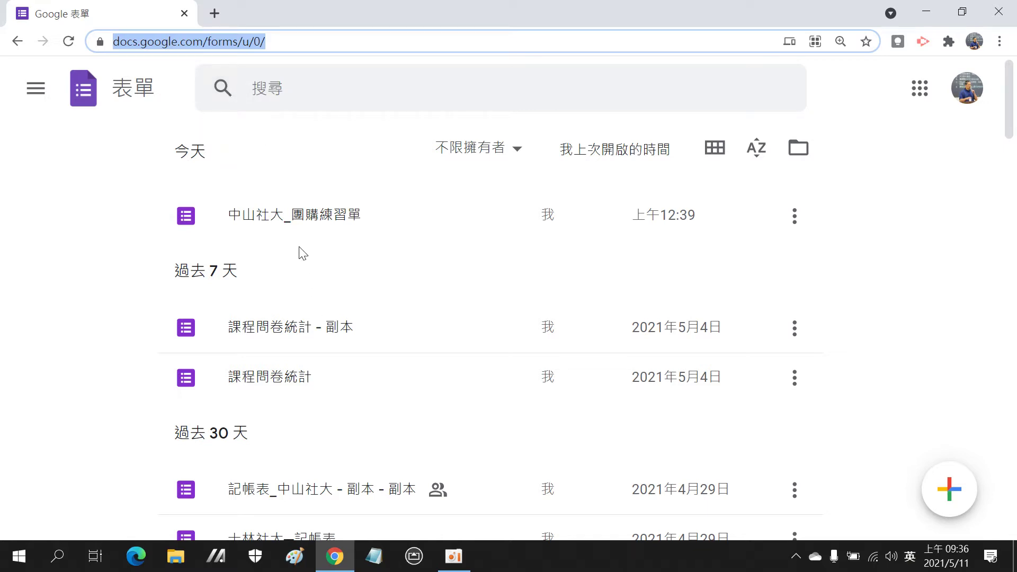
- Open the 中山社大_團購練習單 form for editing and scroll through its questions
click(311, 221)
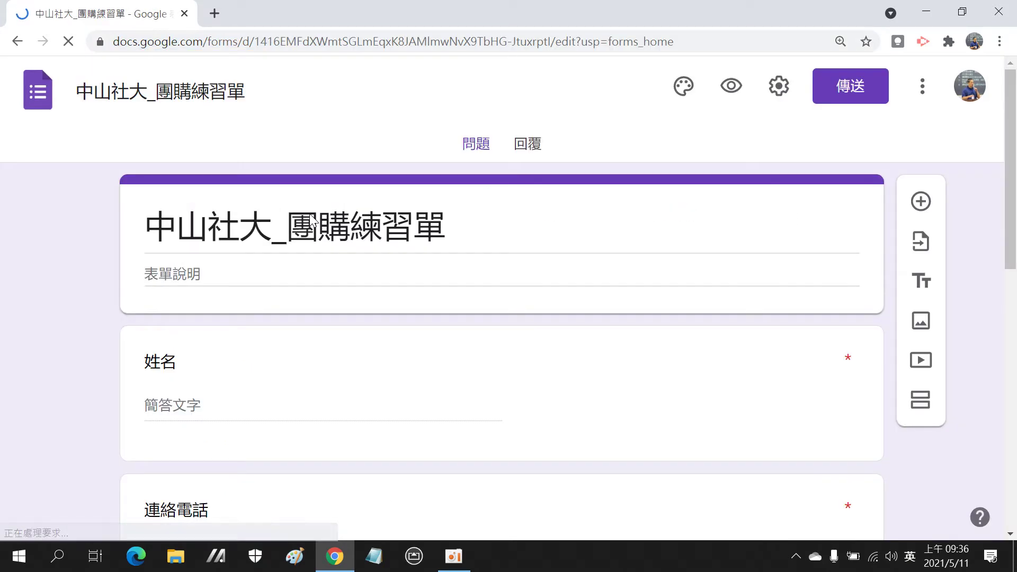
scroll(383, 207, down, 2)
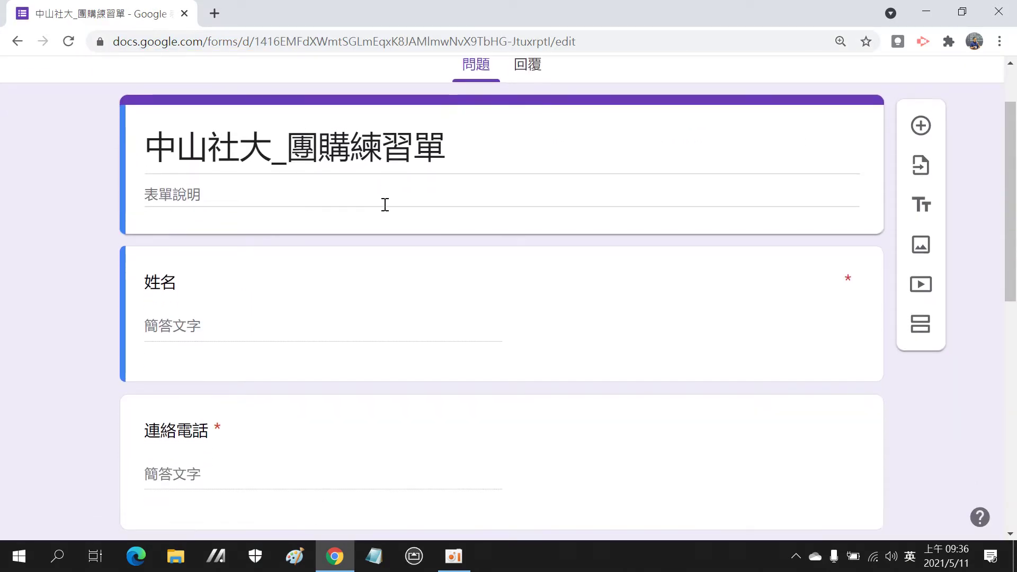
scroll(379, 217, down, 4)
scroll(378, 222, down, 2)
scroll(378, 221, down, 4)
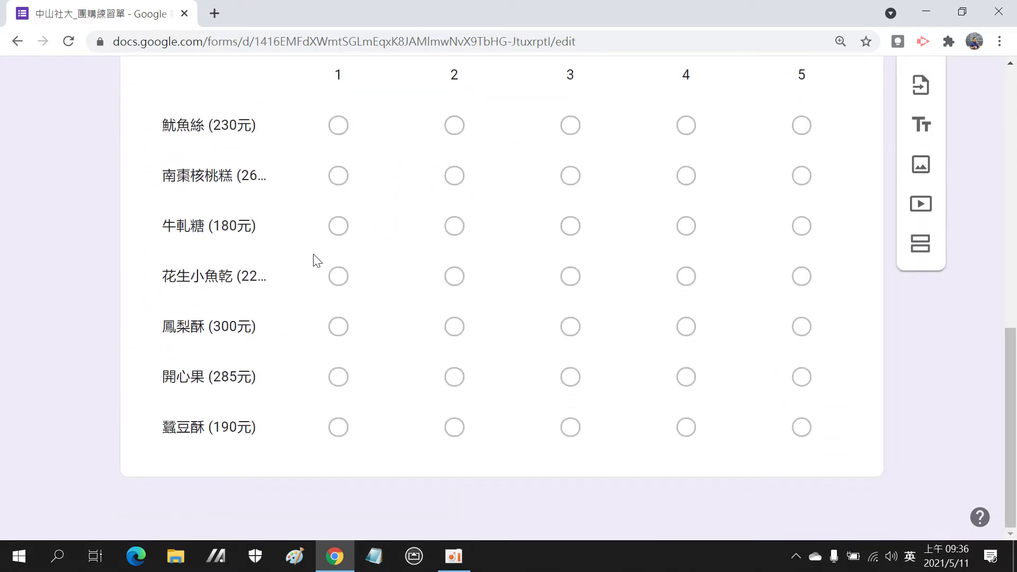
scroll(281, 281, up, 2)
scroll(276, 283, up, 2)
scroll(277, 282, up, 3)
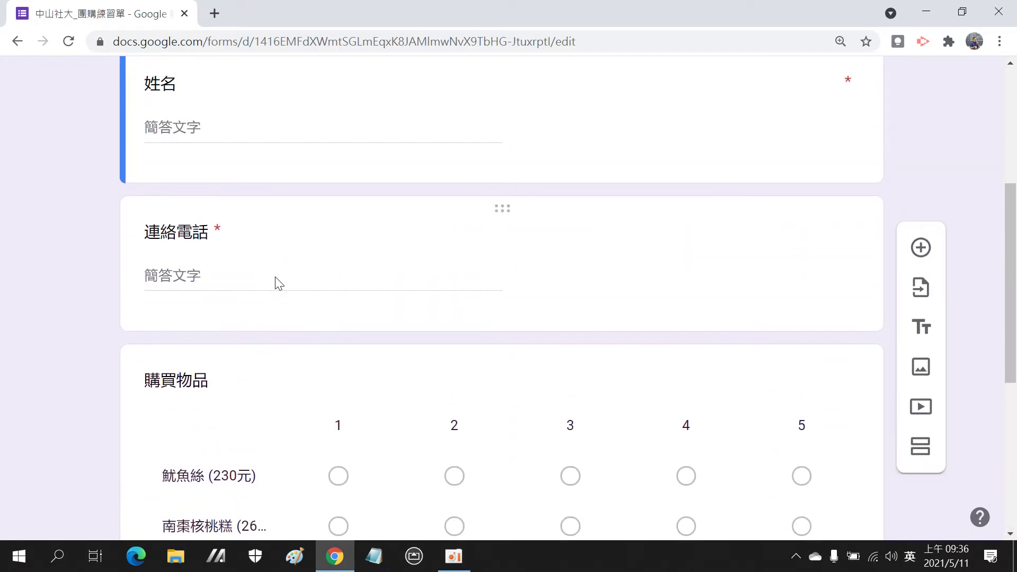
scroll(275, 278, up, 5)
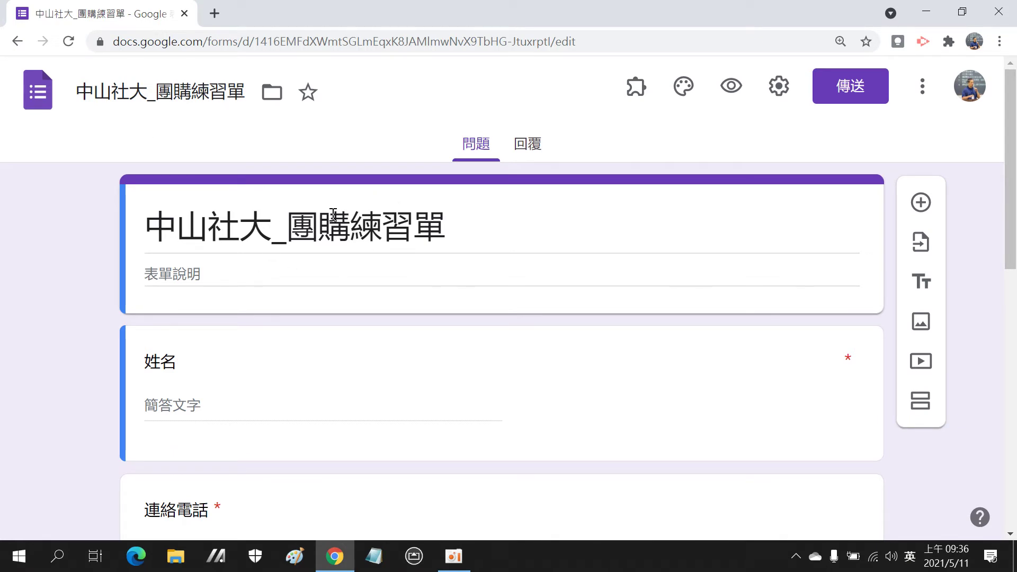
scroll(339, 225, down, 2)
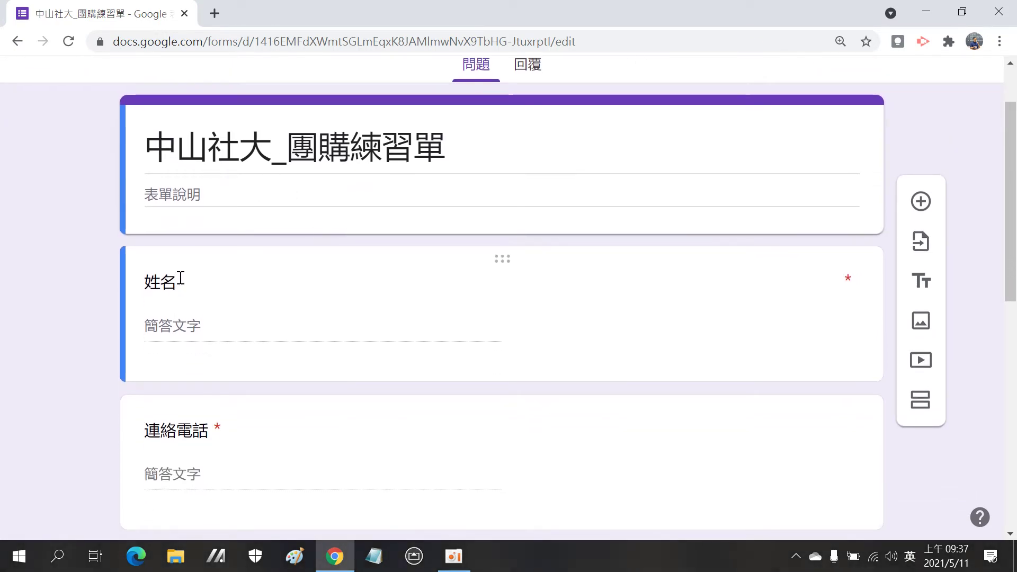
- Select the 姓名 question and look through the questions below it
click(178, 281)
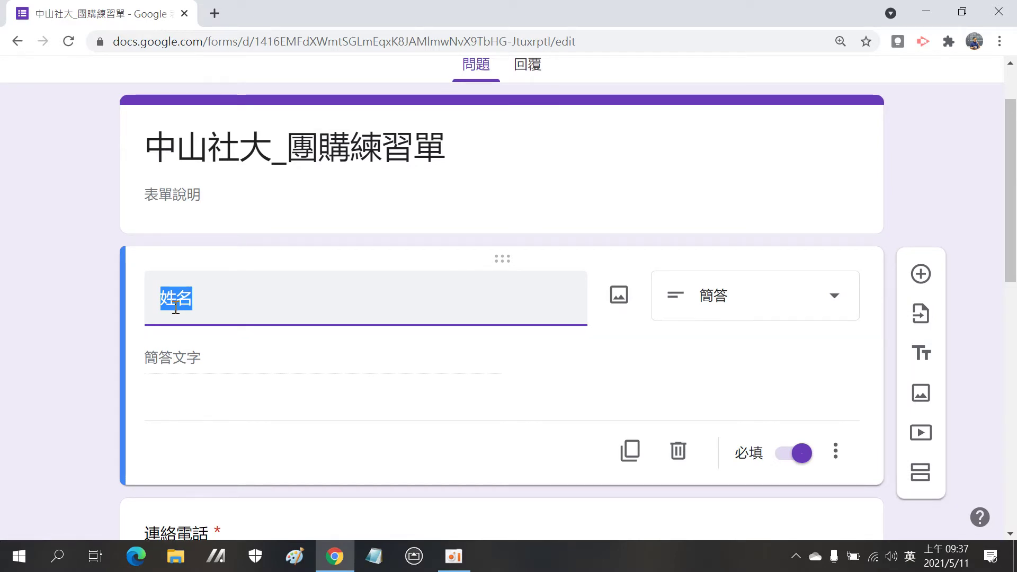
scroll(175, 307, down, 5)
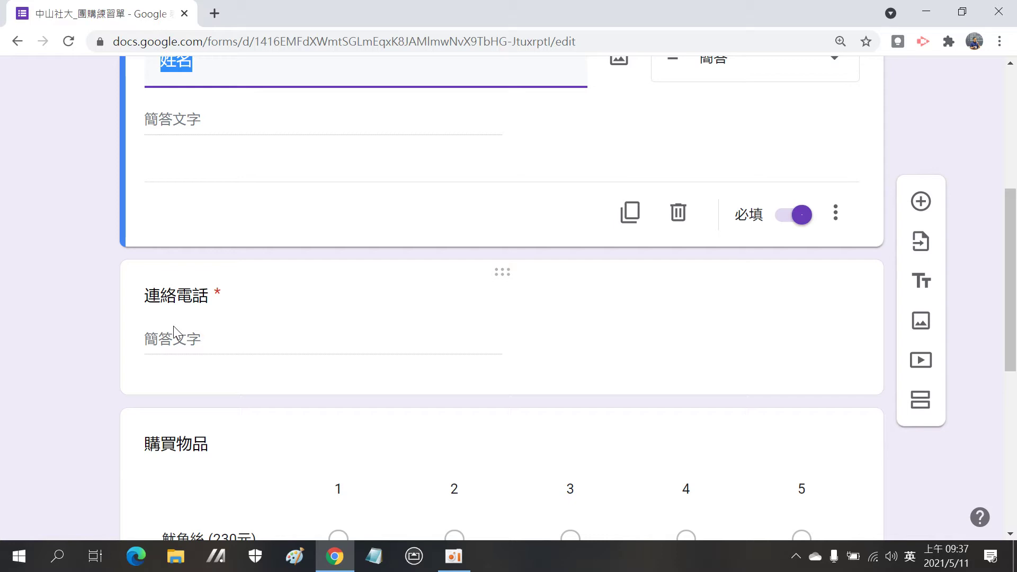
scroll(170, 383, down, 2)
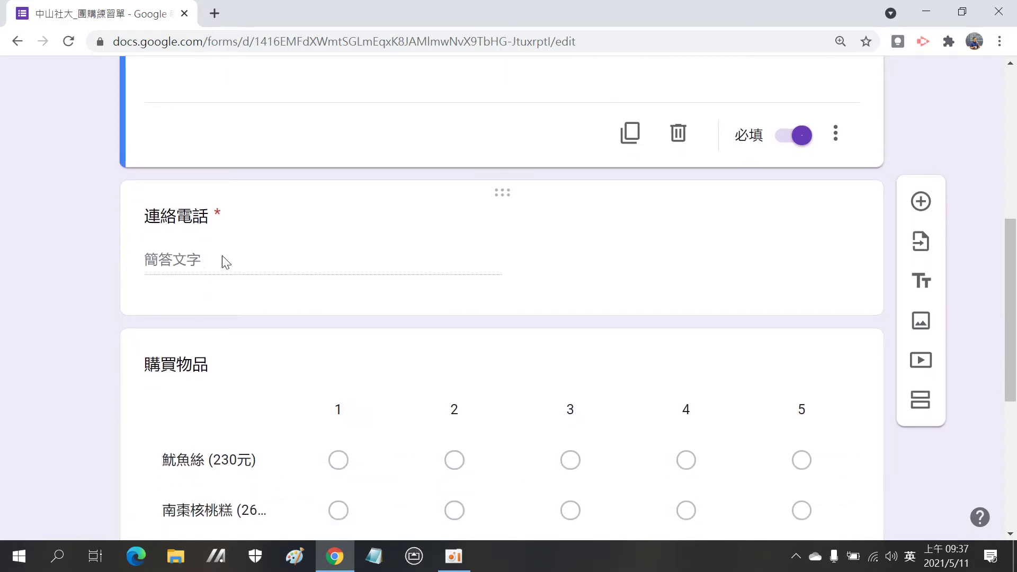
scroll(221, 255, down, 2)
scroll(234, 289, down, 1)
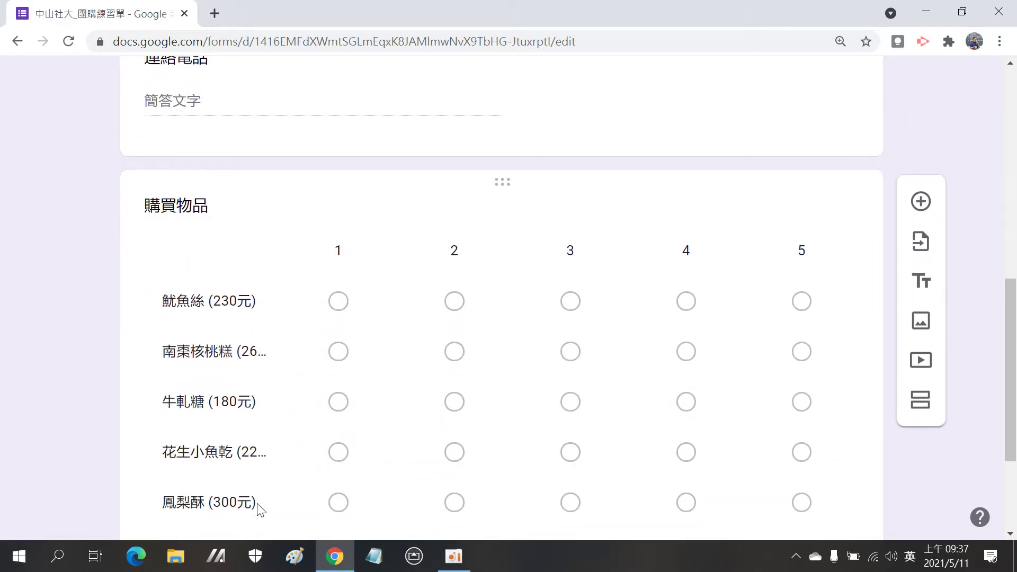
scroll(255, 501, down, 1)
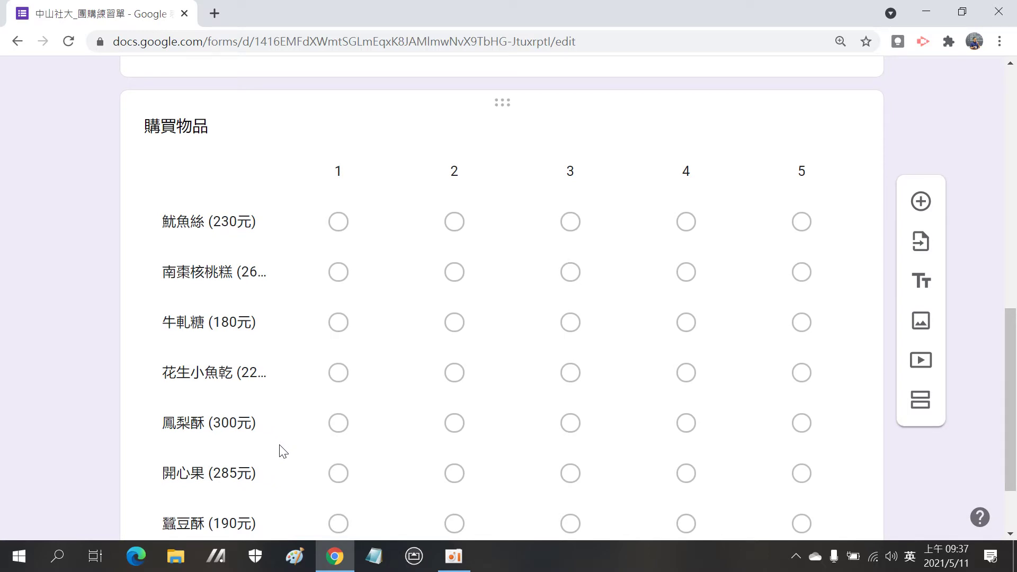
scroll(283, 452, down, 1)
scroll(282, 450, up, 1)
scroll(265, 262, down, 2)
- Inspect the 購買物品 grid question, then preview the form as respondents see it
click(329, 149)
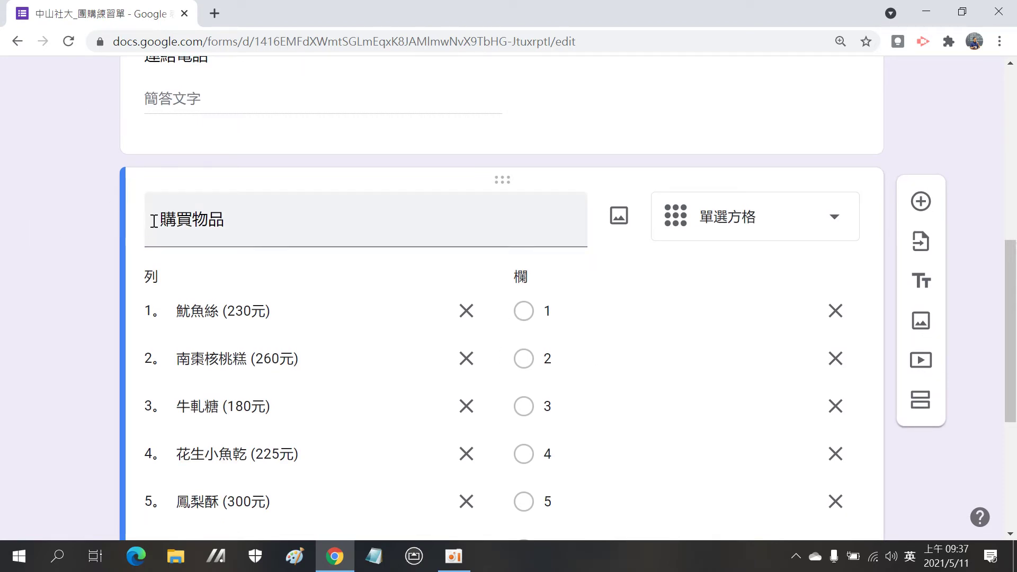
scroll(159, 223, up, 10)
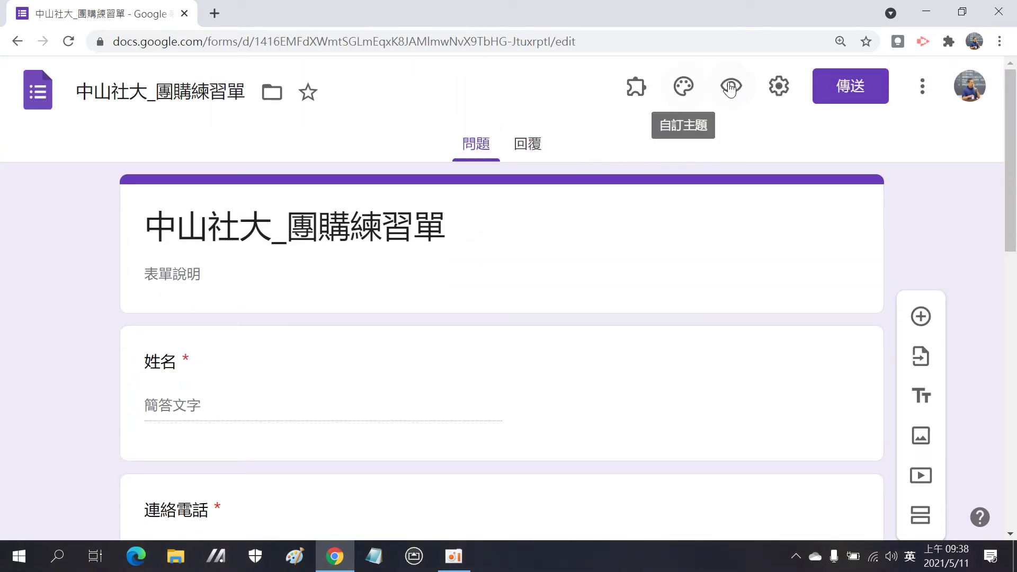
click(731, 85)
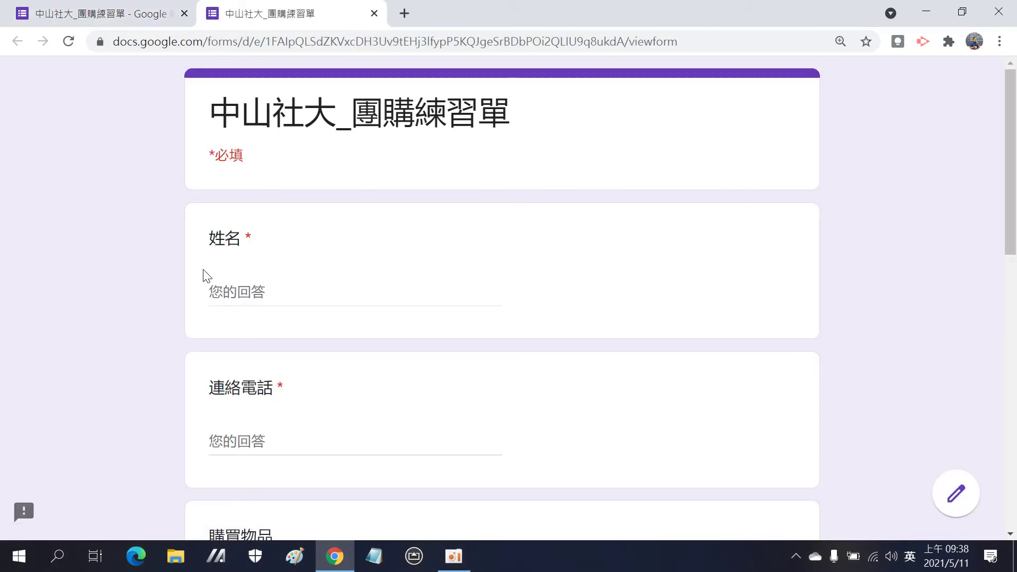
click(231, 284)
scroll(231, 284, down, 5)
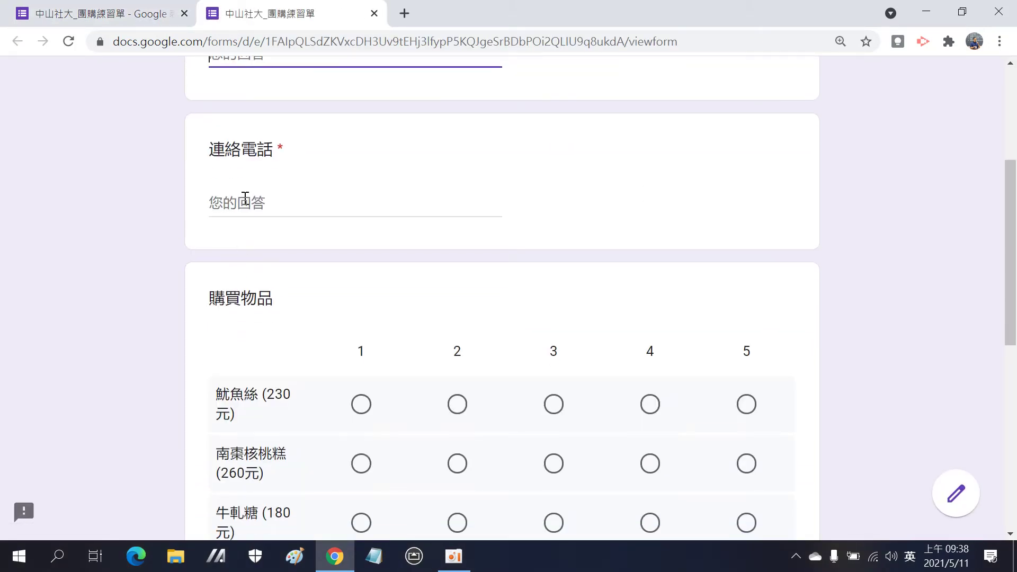
click(245, 211)
scroll(243, 223, down, 3)
scroll(205, 311, down, 1)
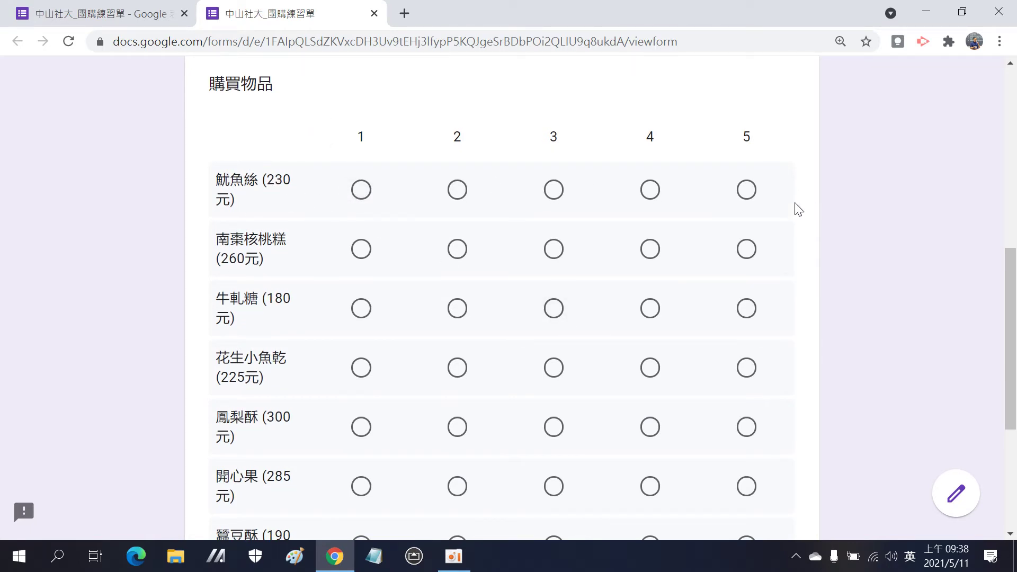
click(362, 190)
click(457, 192)
scroll(345, 302, down, 2)
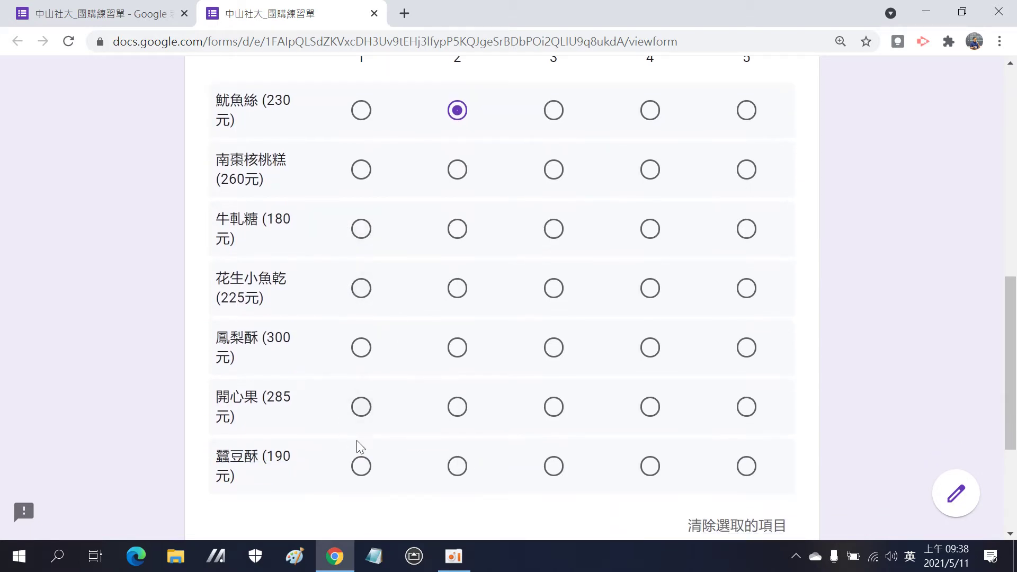
scroll(352, 432, down, 3)
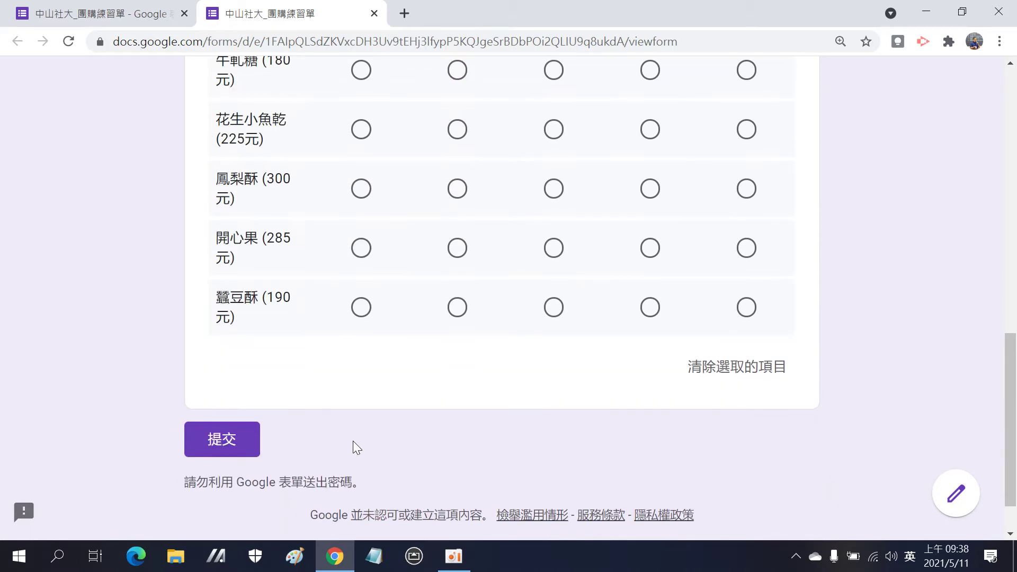
click(204, 450)
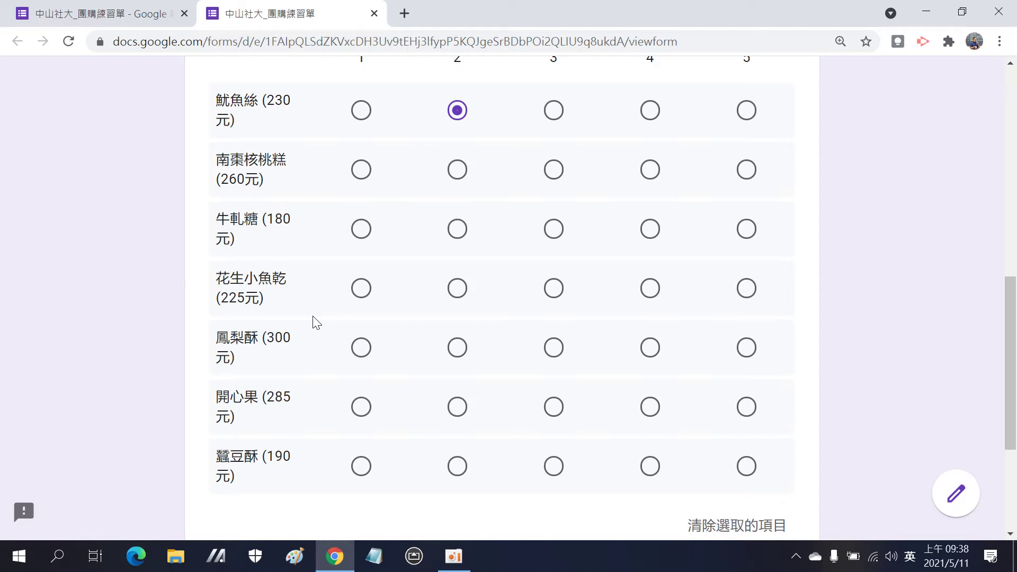
scroll(576, 268, up, 5)
scroll(486, 277, up, 5)
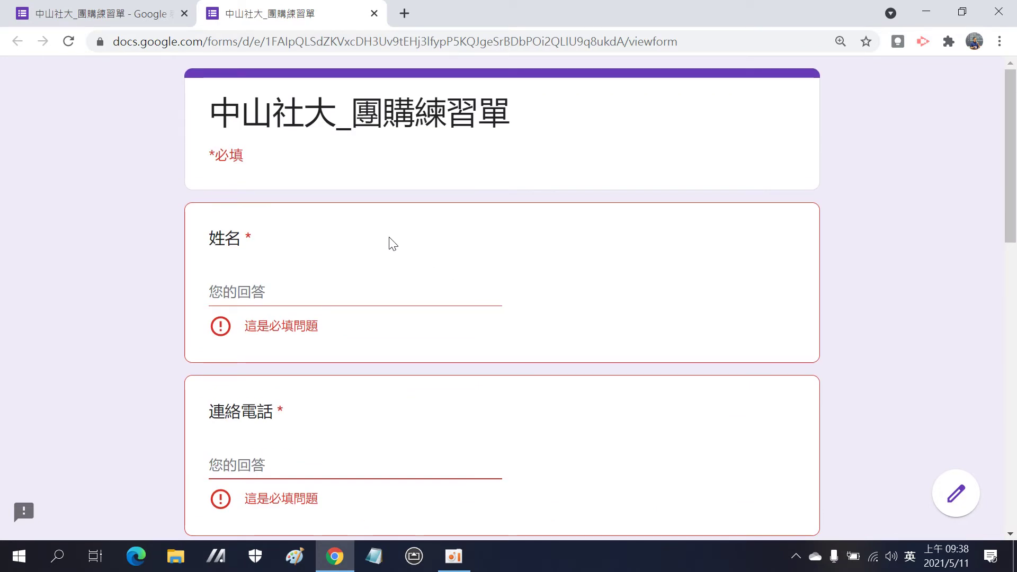
click(374, 14)
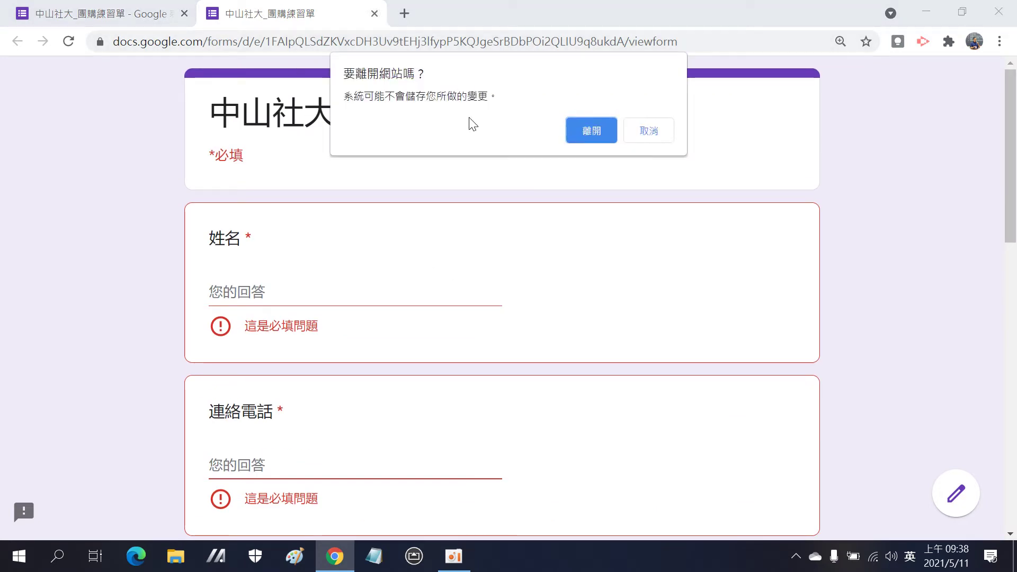
click(588, 129)
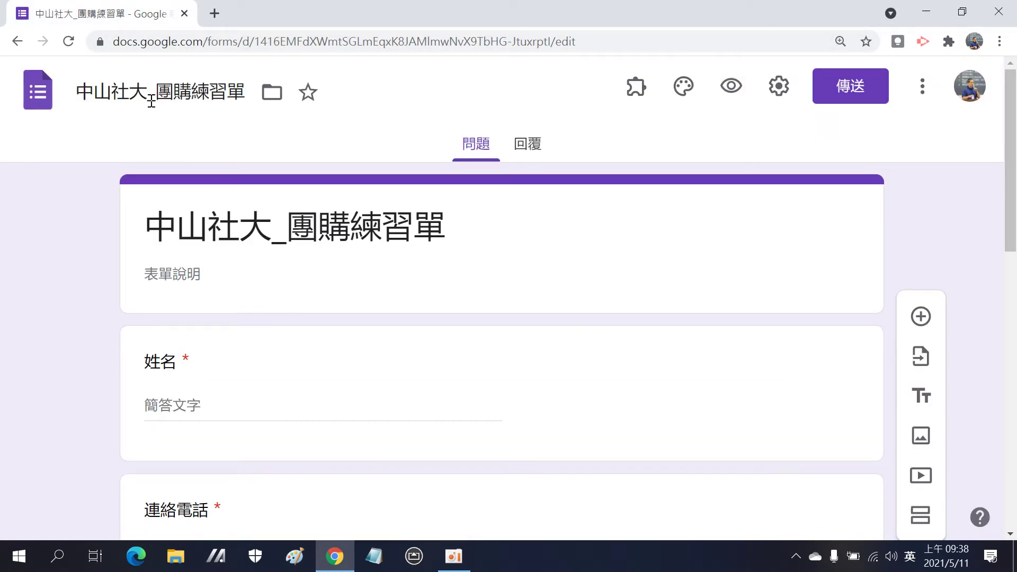
- Select the first grid row text 魷魚絲 (230元) in the editor
scroll(151, 101, down, 1)
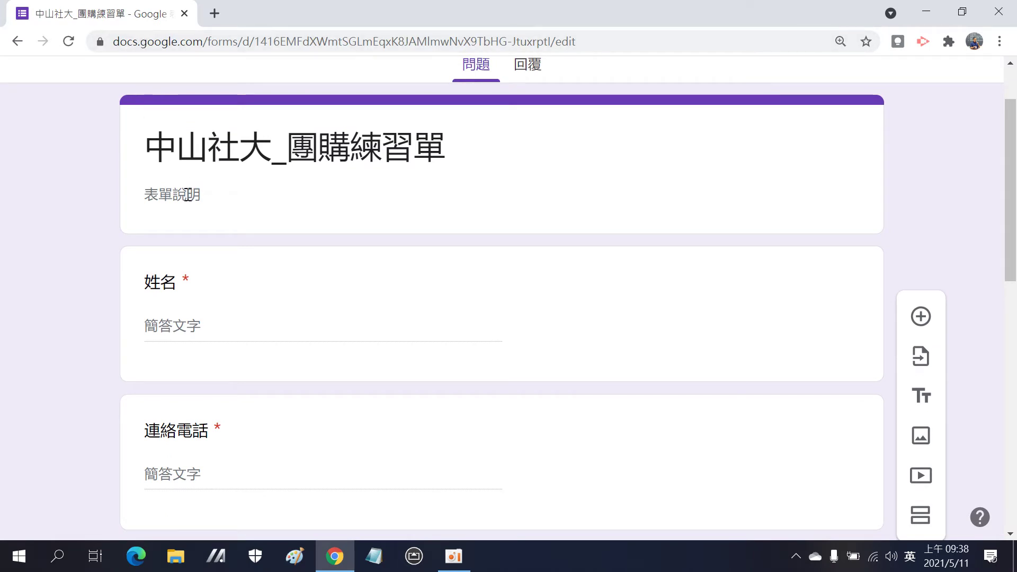
scroll(143, 397, up, 1)
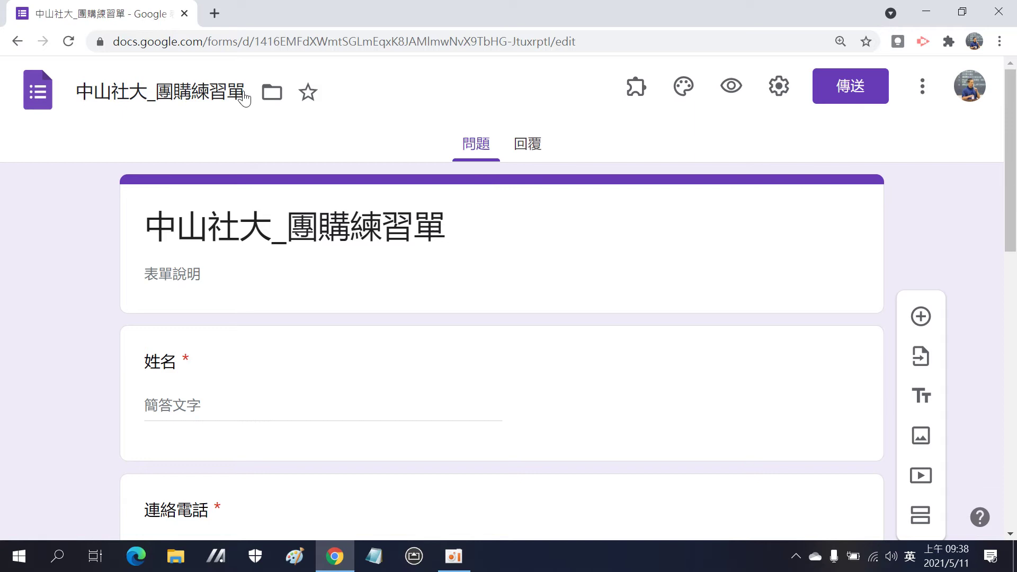
scroll(181, 244, down, 3)
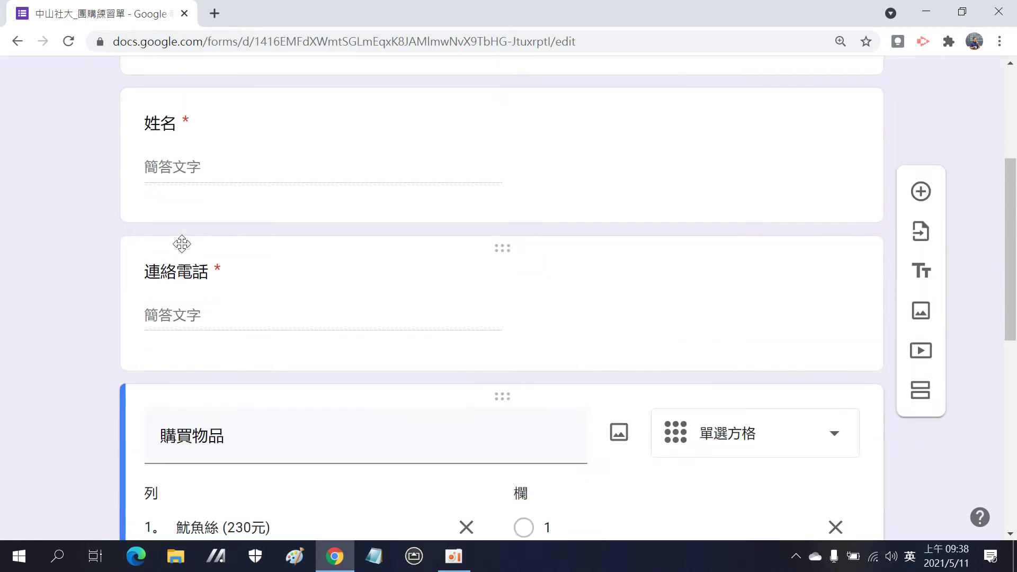
scroll(182, 244, down, 3)
click(179, 290)
drag(179, 289, 272, 290)
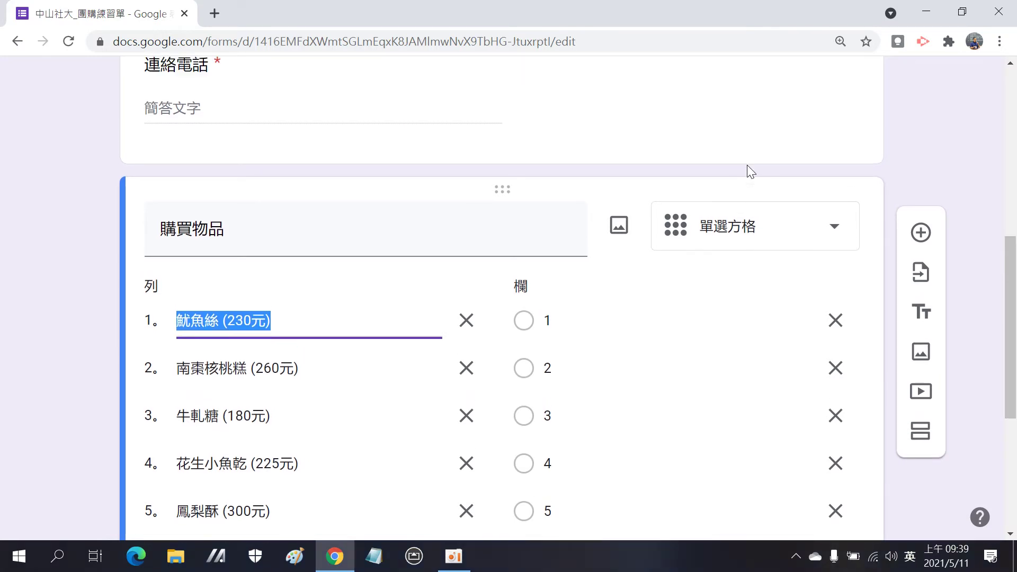
scroll(769, 154, up, 4)
scroll(796, 137, up, 2)
- Check the 魷魚絲 (230元) label in the respondent preview, then return to the editor tab
click(731, 84)
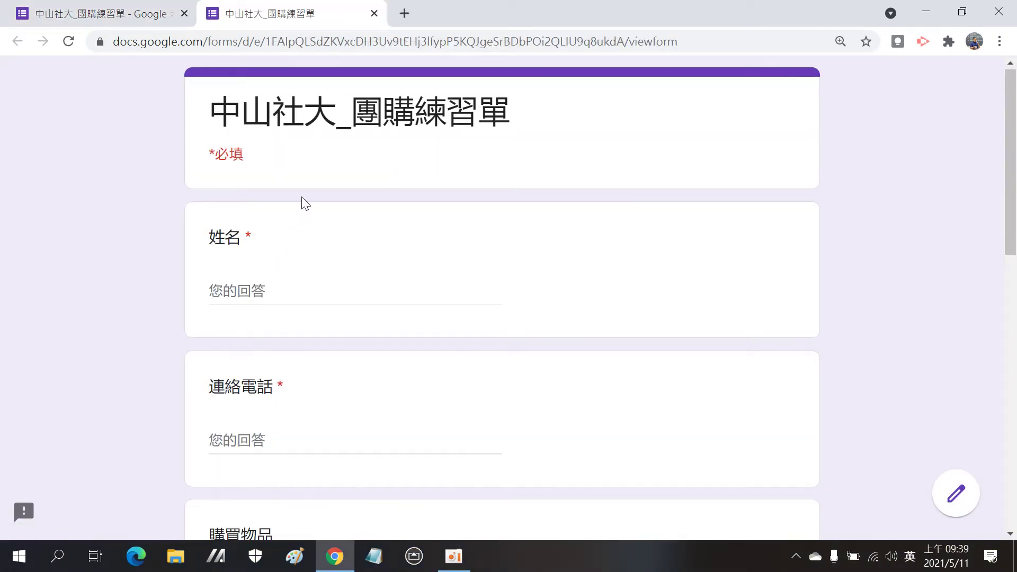
scroll(314, 201, down, 3)
scroll(252, 372, down, 4)
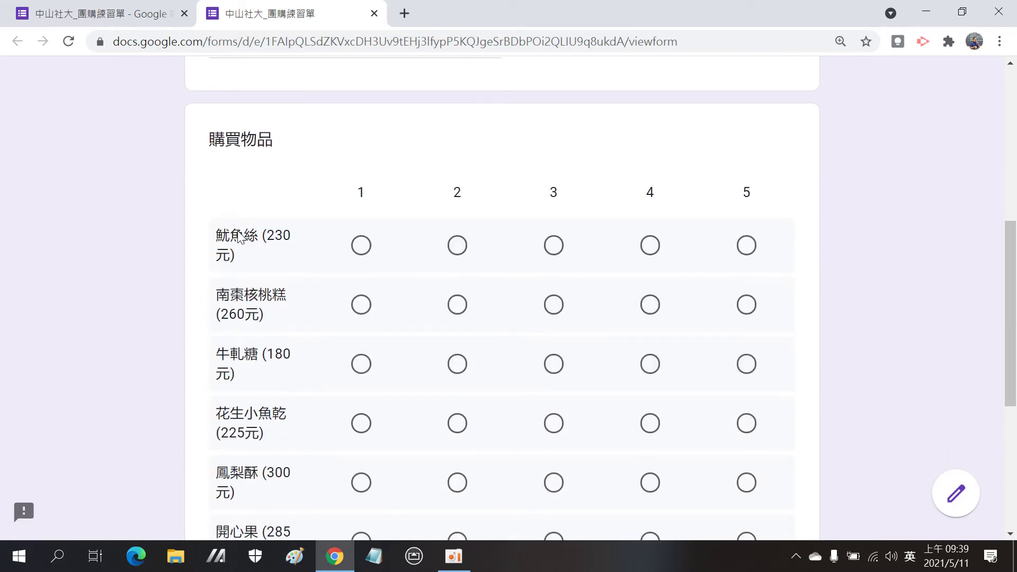
drag(221, 233, 238, 260)
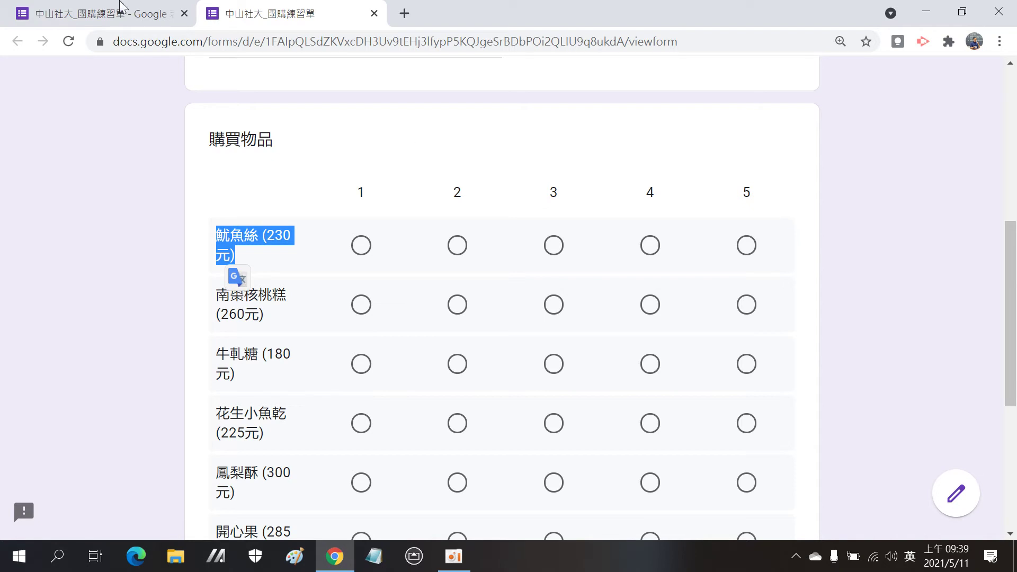
click(82, 9)
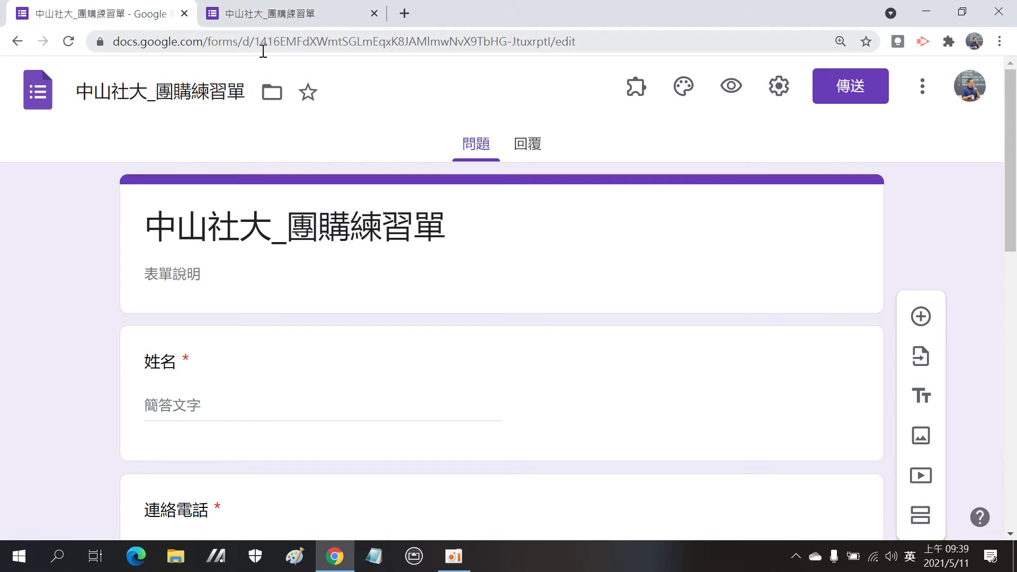
- Go to the forms.google.com home page and start a new blank form
click(18, 41)
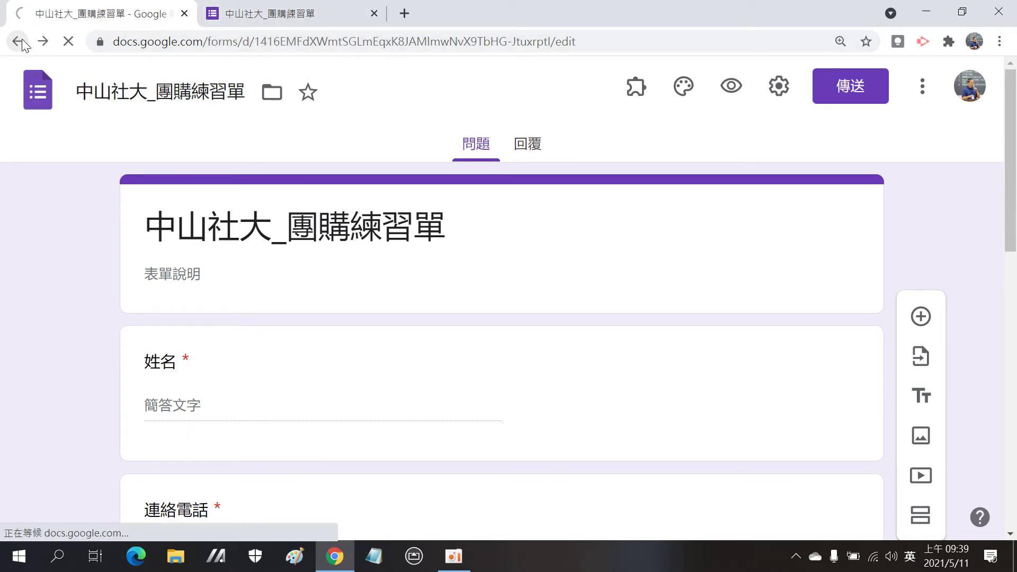
click(151, 41)
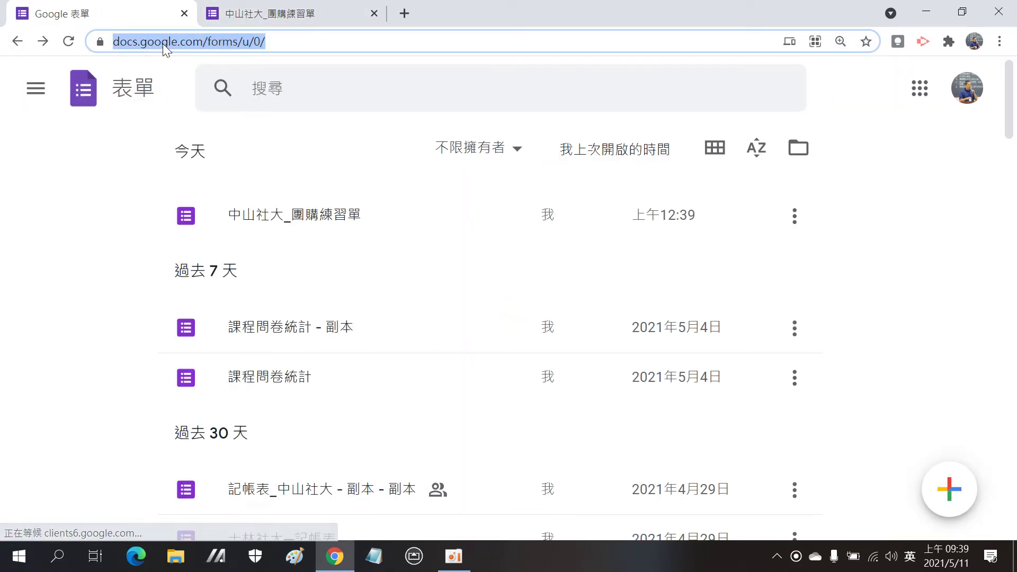
text(forms)
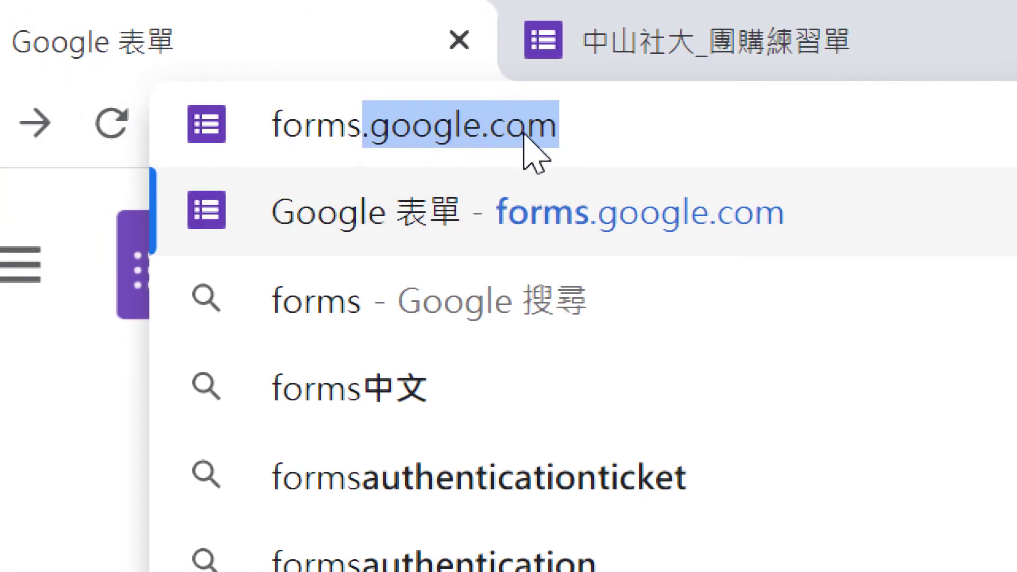
click(593, 131)
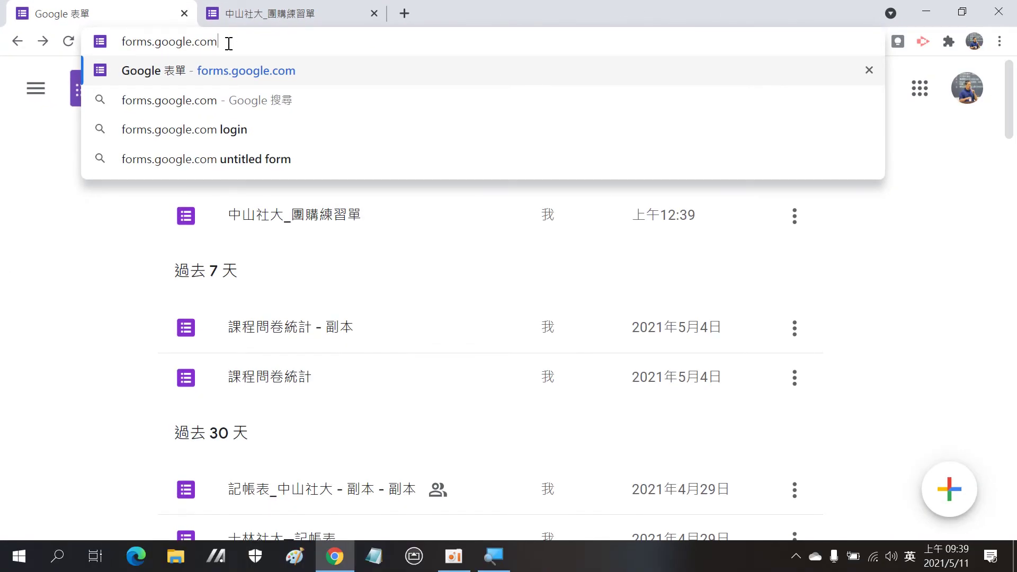
key(Return)
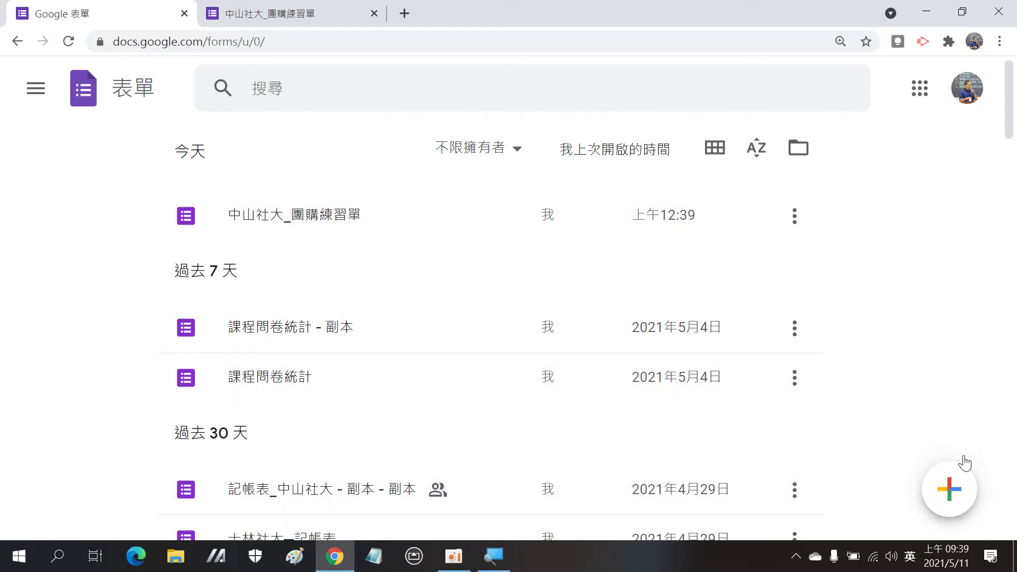
click(956, 495)
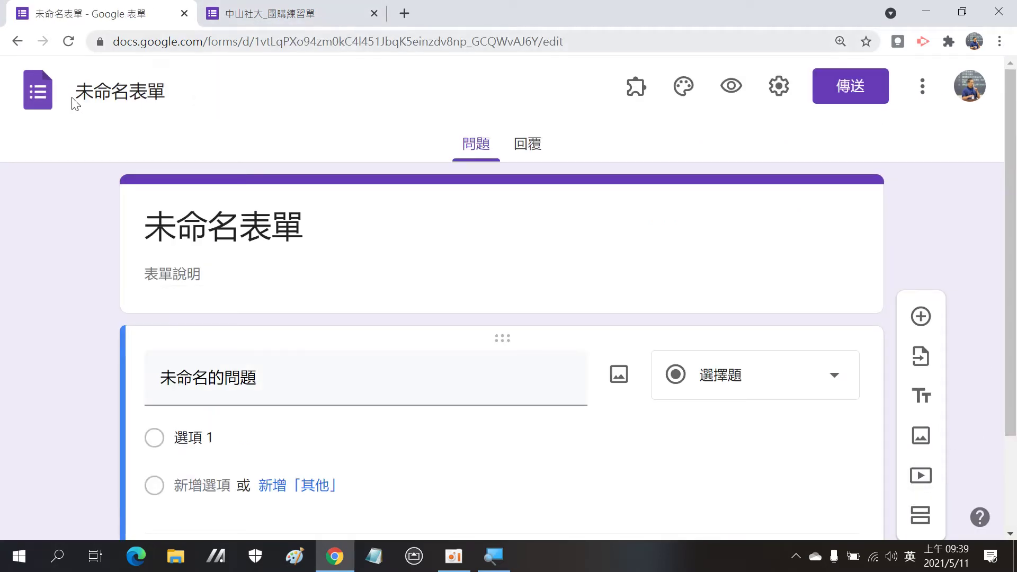
- Change the blank form's title from 未命名表單 to 團購表
click(91, 90)
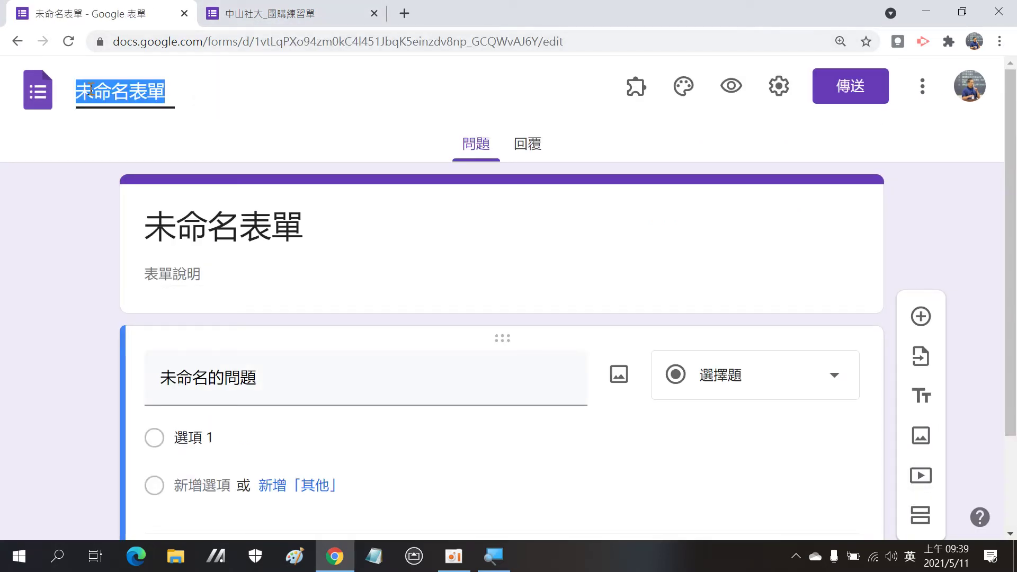
text(wj06)
key(BackSpace)
key(BackSpace)
key(BackSpace)
key(BackSpace)
key(shift)
text(wj06e.41ul3)
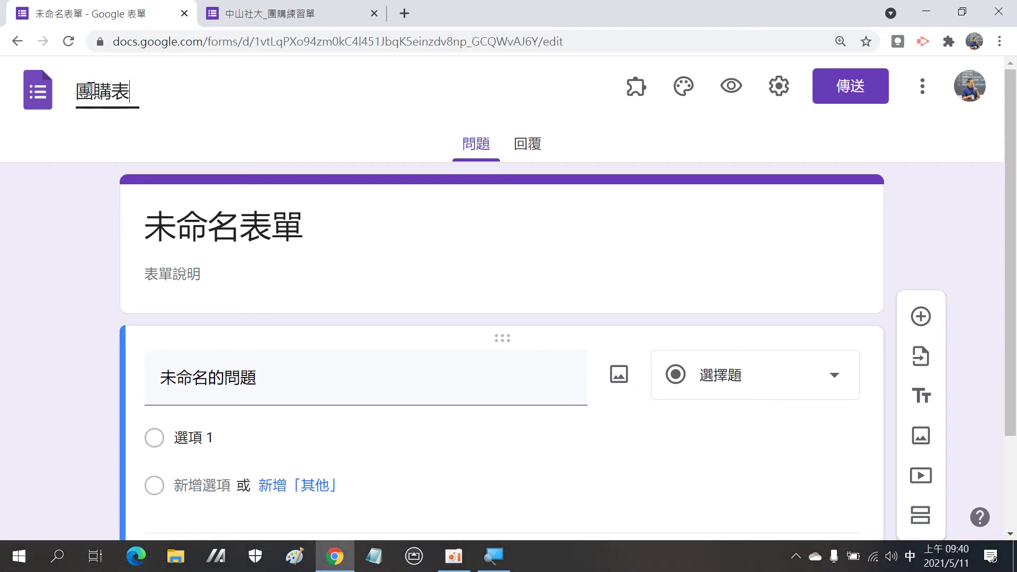
key(Return)
click(208, 228)
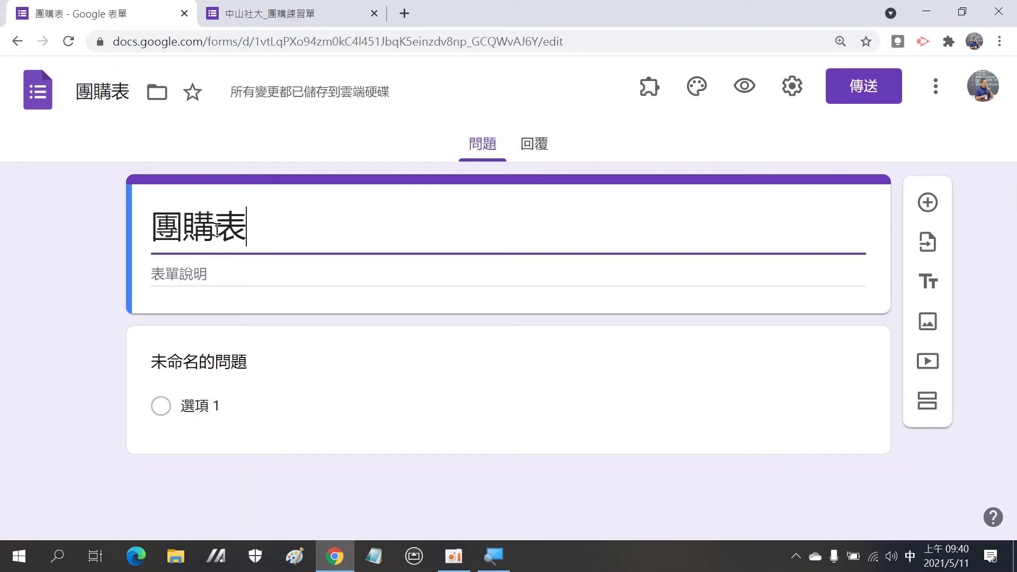
click(198, 364)
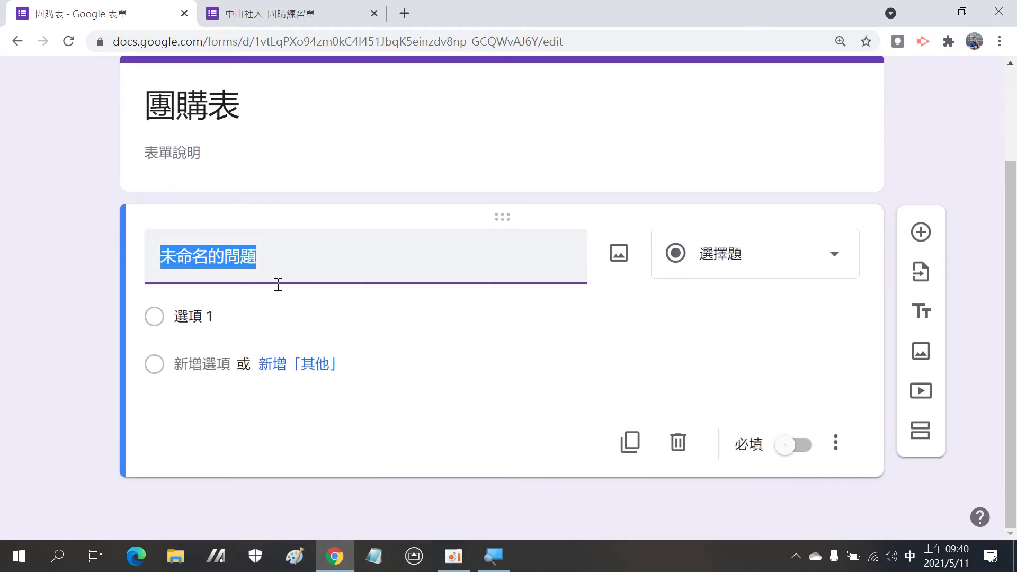
- Title the first question 姓名 and make it required
text(cu)
key(BackSpace)
key(BackSpace)
text(vu/4au/6)
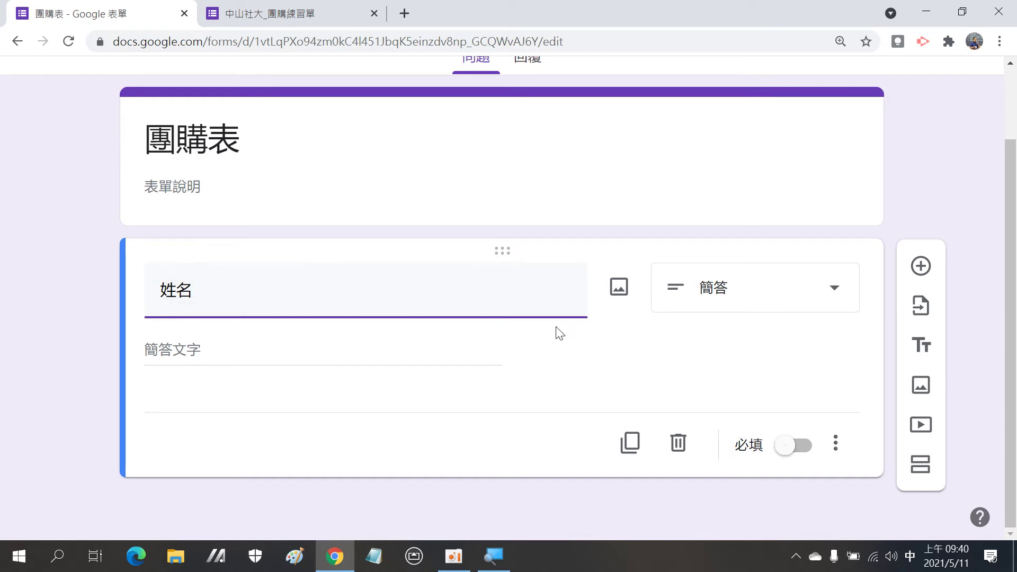
click(808, 452)
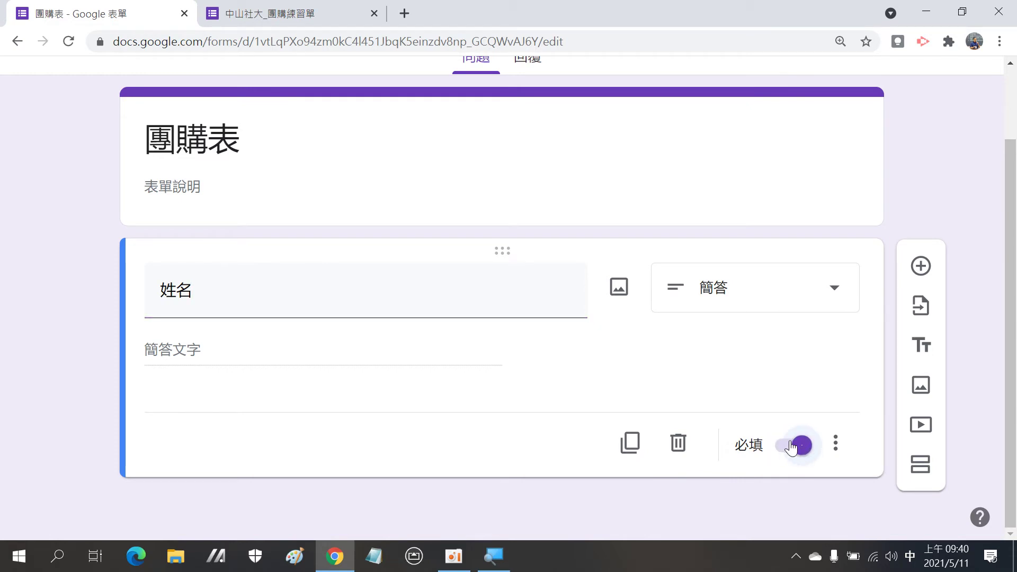
- Add a required 連絡電話 question, then a new question titled 定購項目
click(921, 268)
click(921, 267)
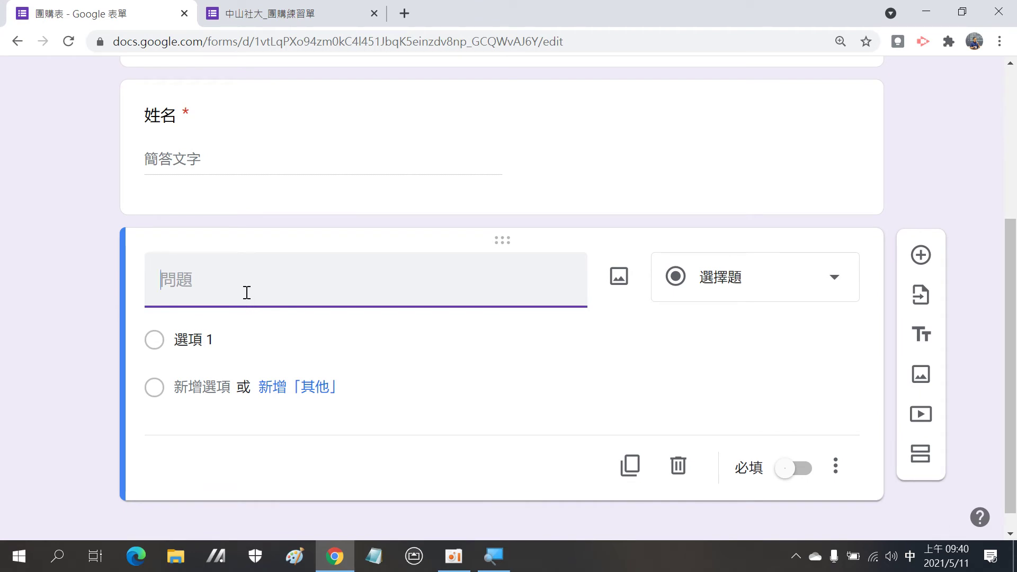
text(連絡電話)
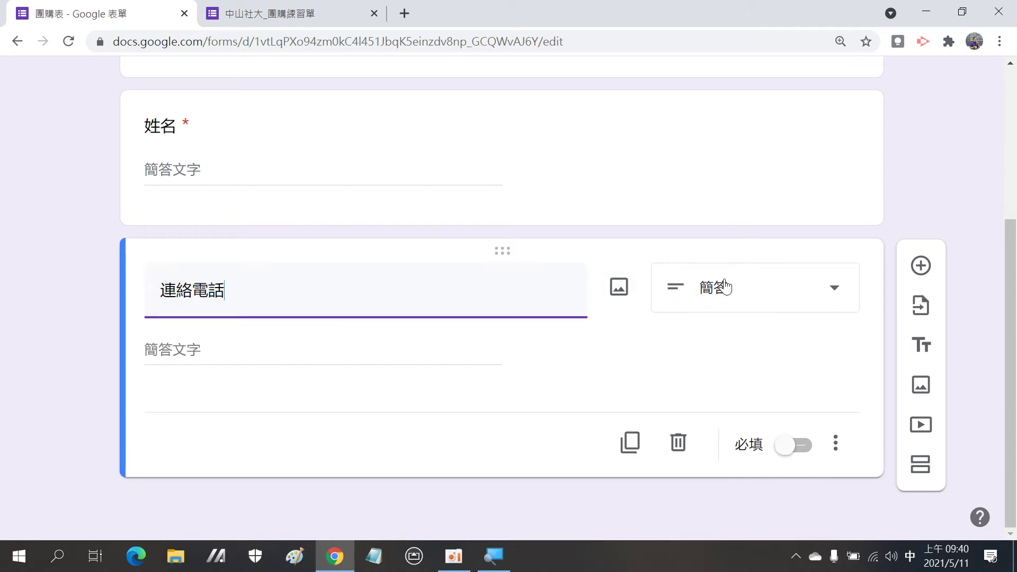
click(801, 446)
mouse_move(829, 219)
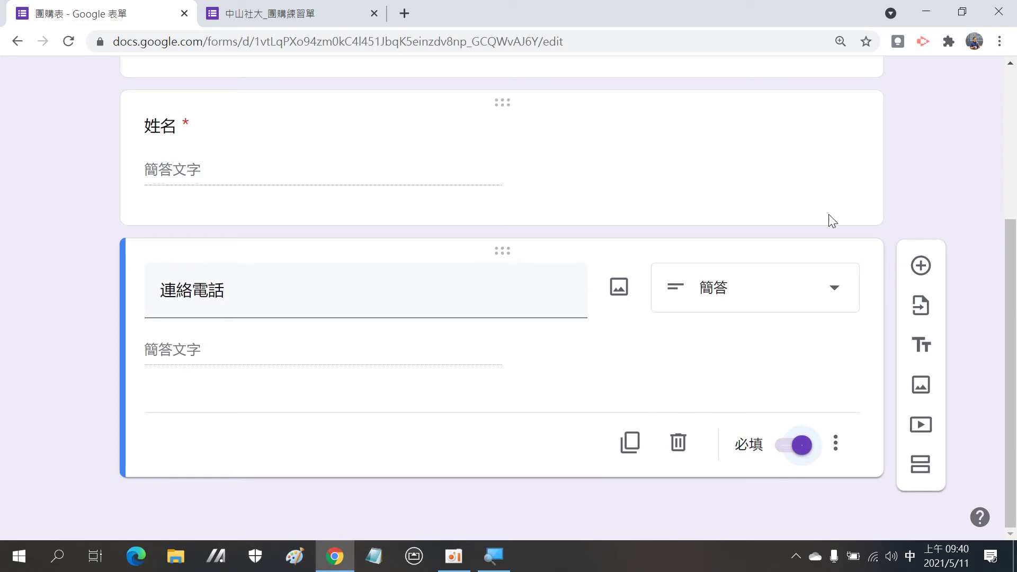
click(921, 265)
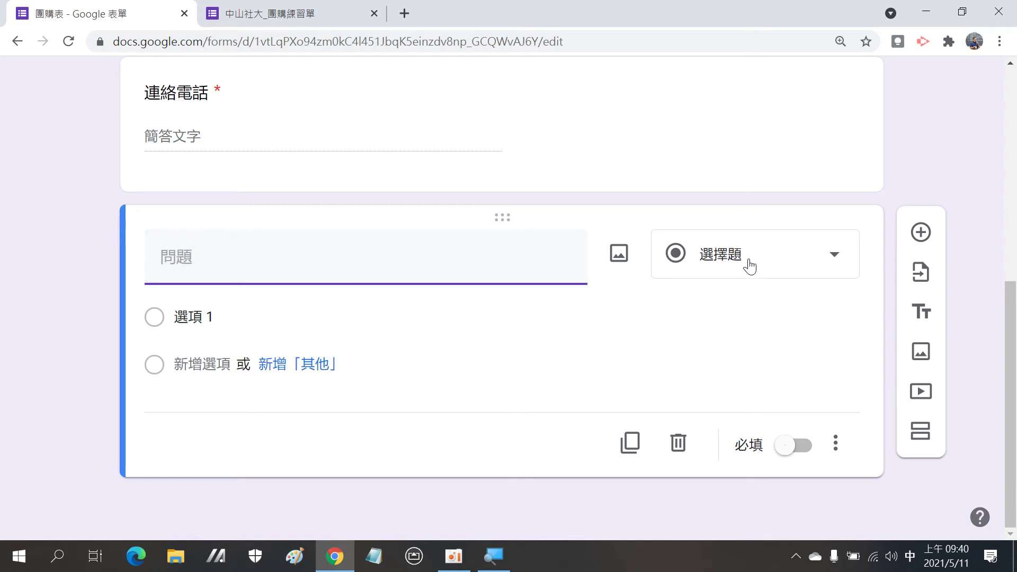
text(定)
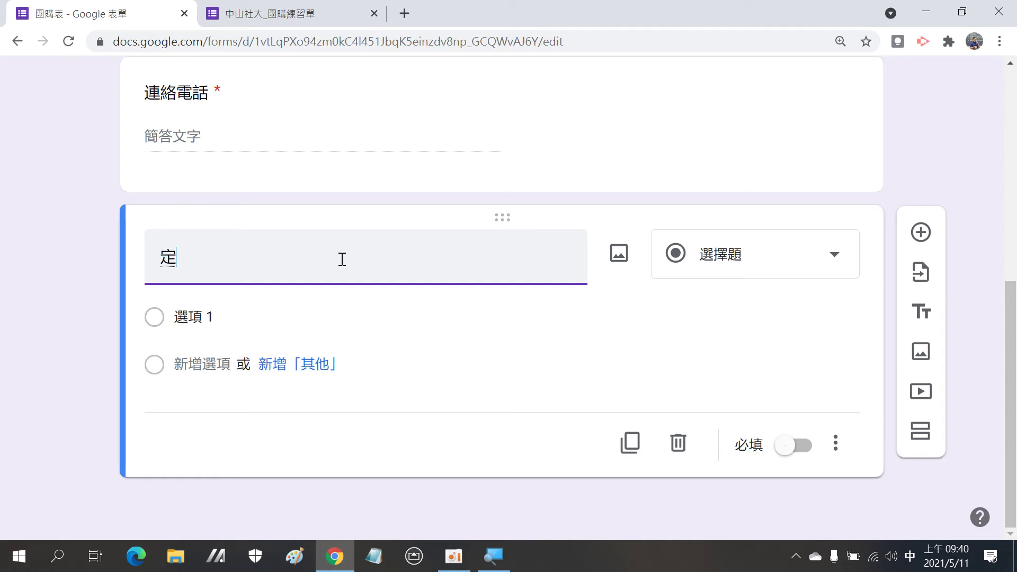
text(購項目)
- Make the question a 單選方格 grid with first row 魷魚絲 (230元)
click(726, 266)
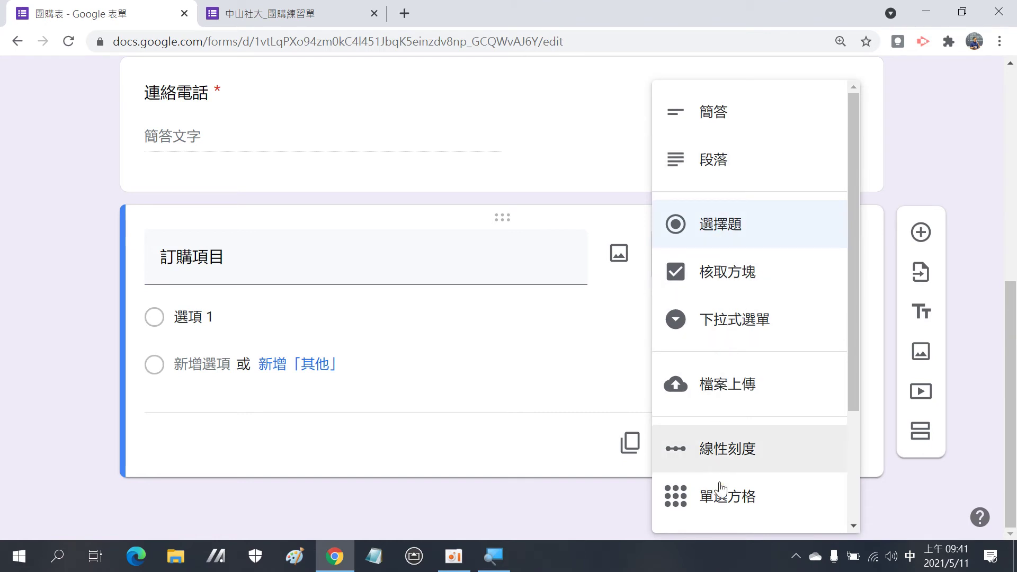
scroll(732, 501, down, 1)
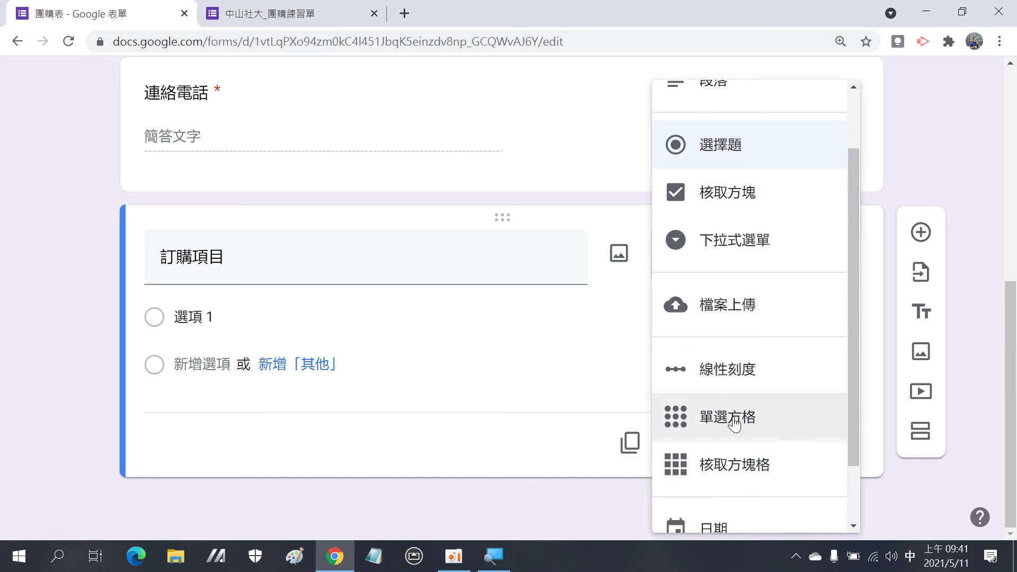
click(734, 423)
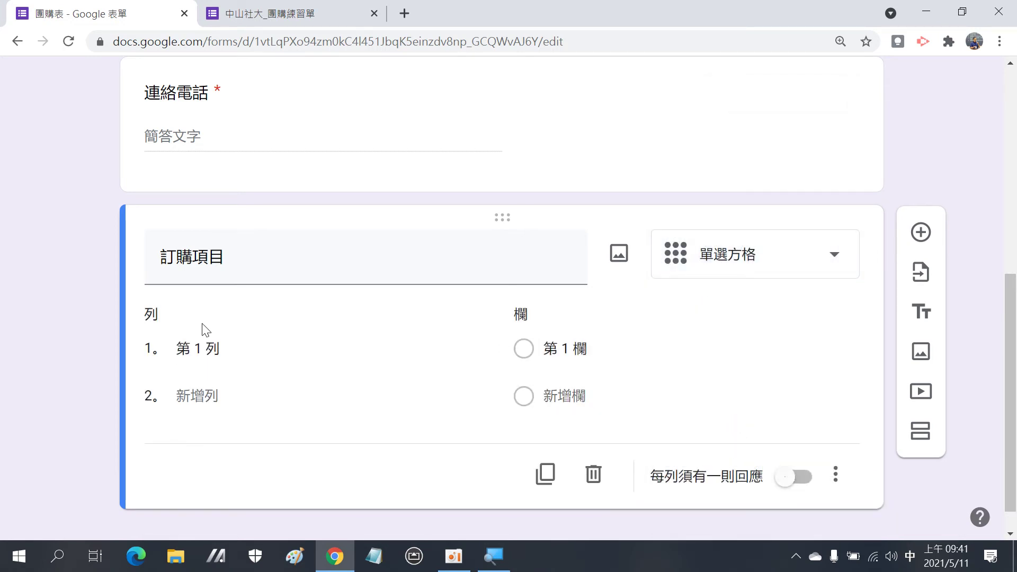
scroll(228, 325, down, 1)
click(214, 330)
text(由)
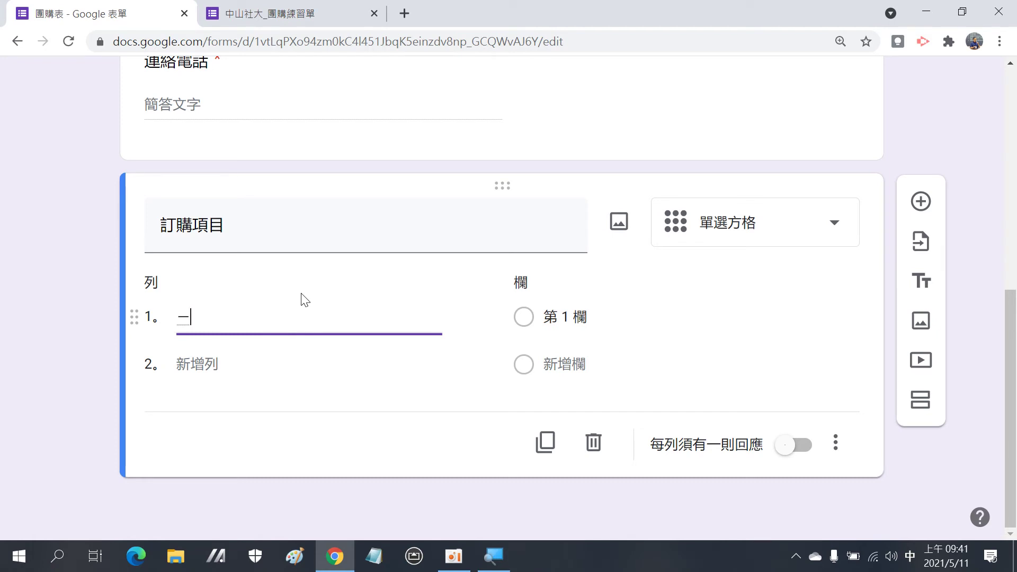
text(魚絲)
key(Return)
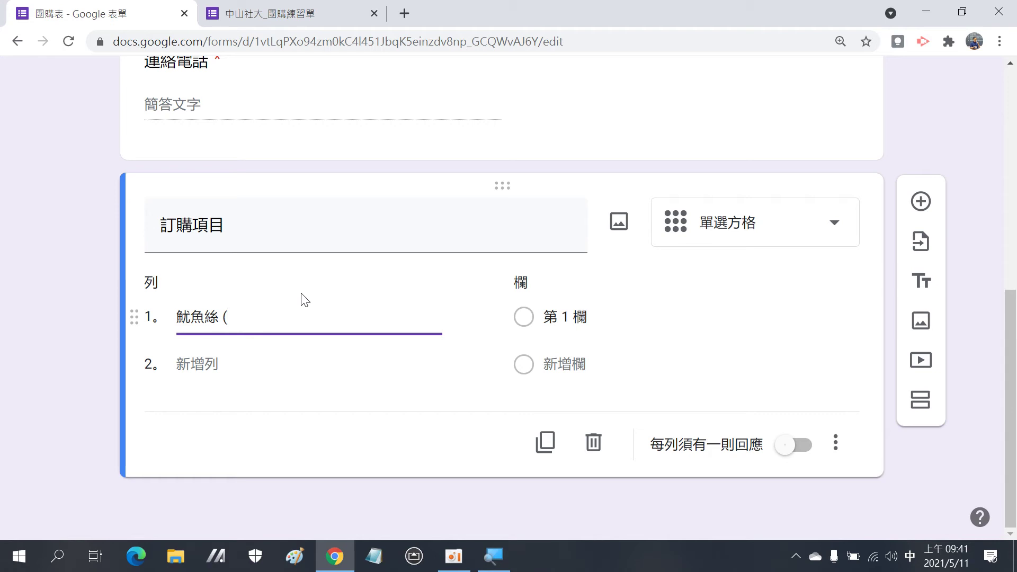
text(230)
key(shift)
text(元)
key(Return)
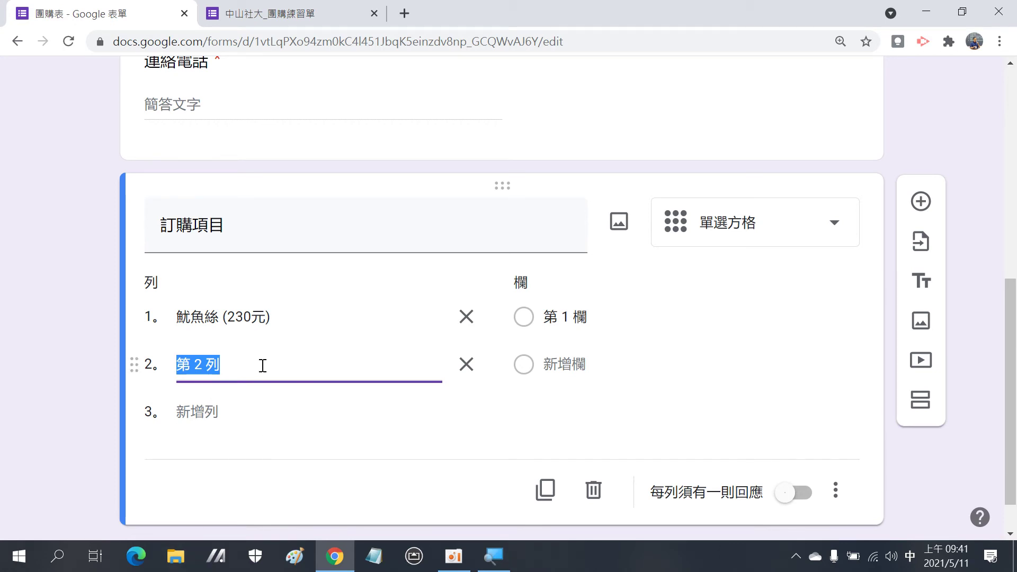
- Enter second row 南棗核桃糕 ( 180元) and add a third row
text(南)
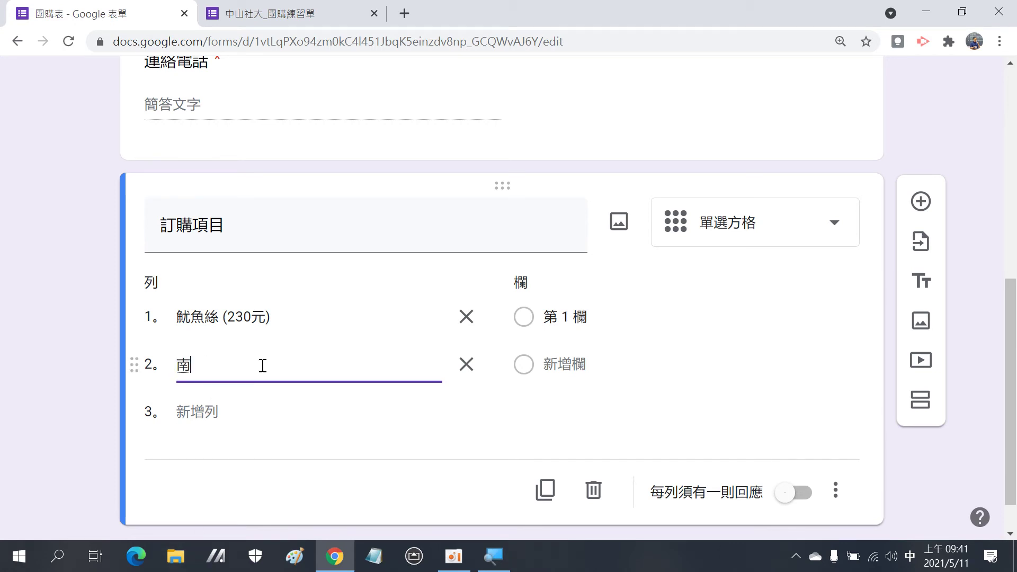
text(棗核桃糕 (180)
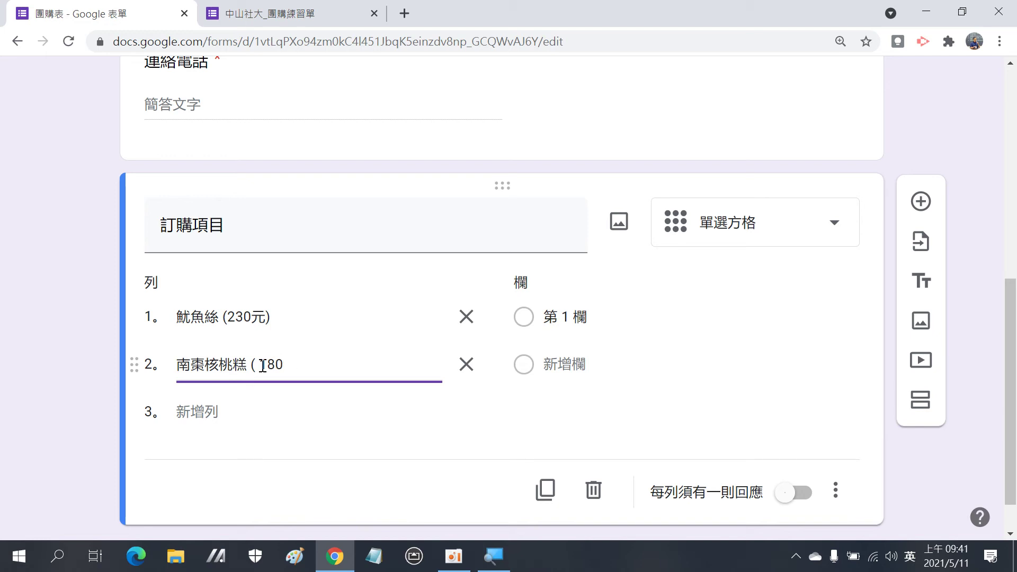
key(shift)
text(元)
right_click(263, 365)
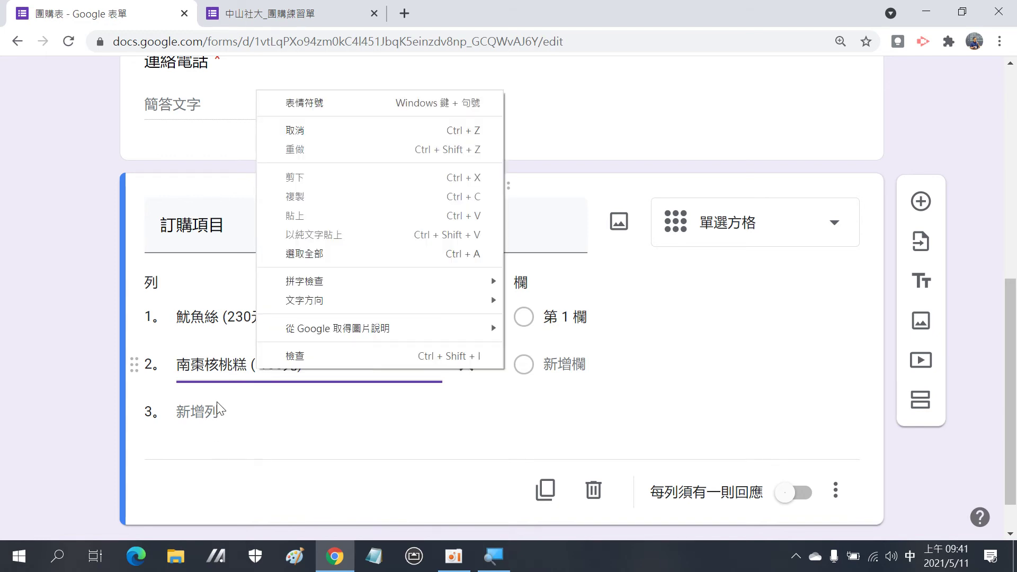
click(204, 363)
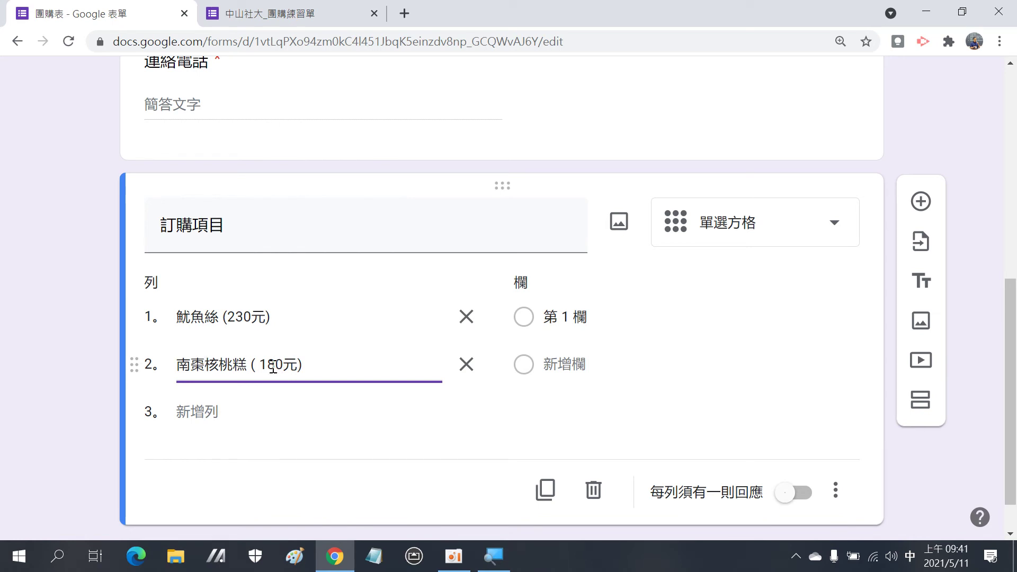
click(249, 412)
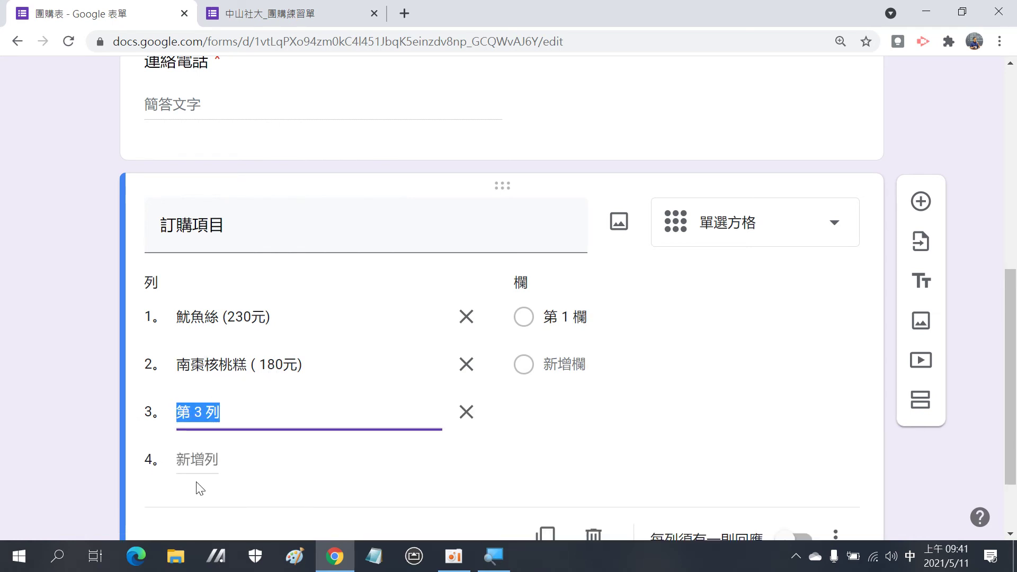
click(590, 317)
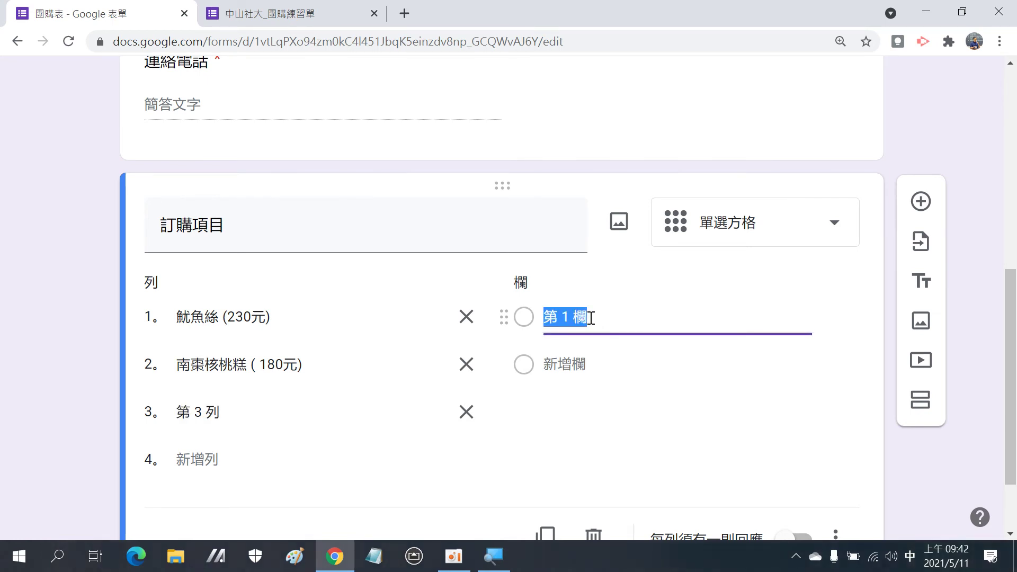
- Label the first two grid columns 1 and 2
text(ㄅ)
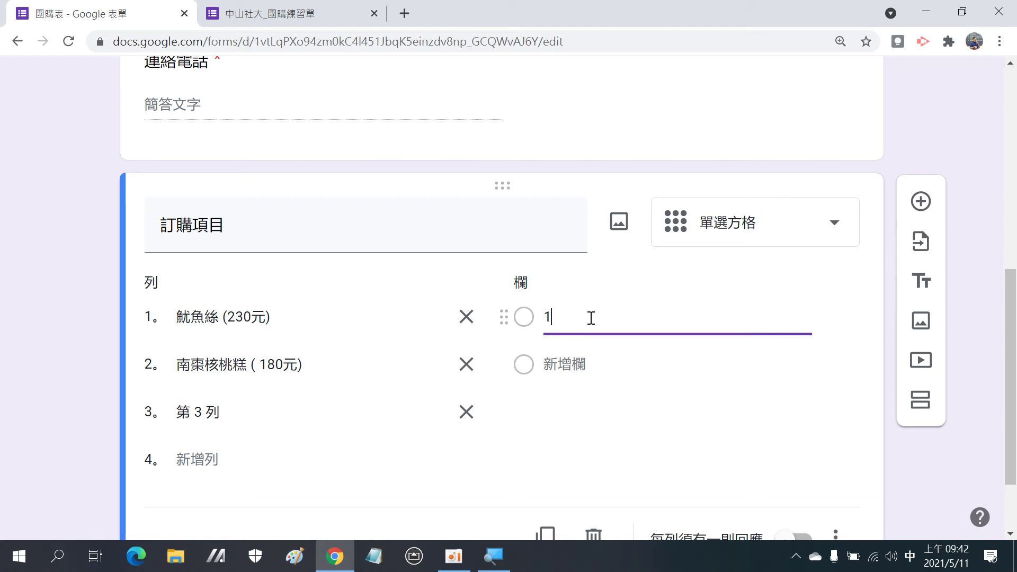
click(562, 362)
text(2)
key(BackSpace)
text(2)
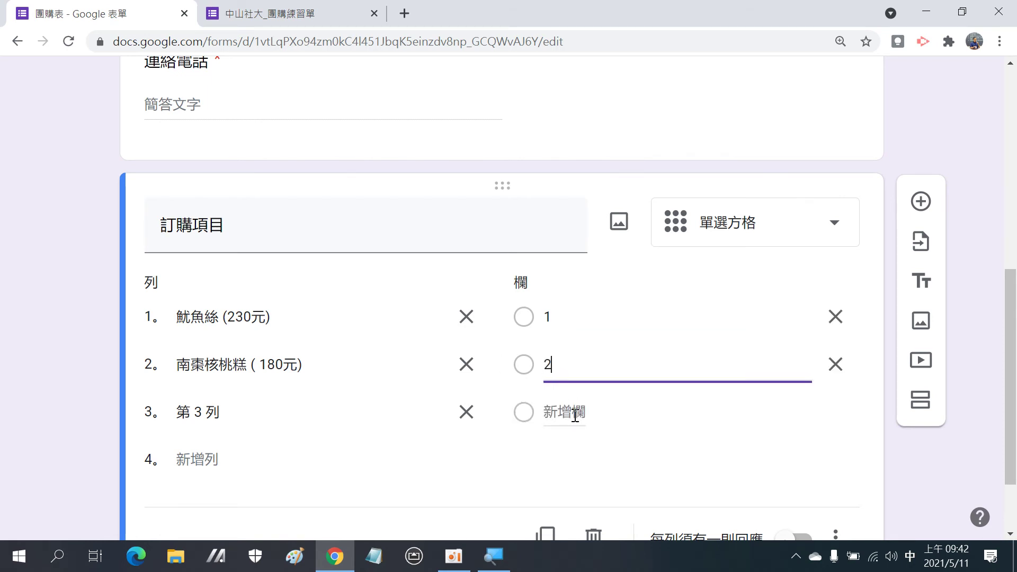
- Add quantity columns 3, 4 and 5 to the 訂購項目 grid
click(571, 421)
text(3)
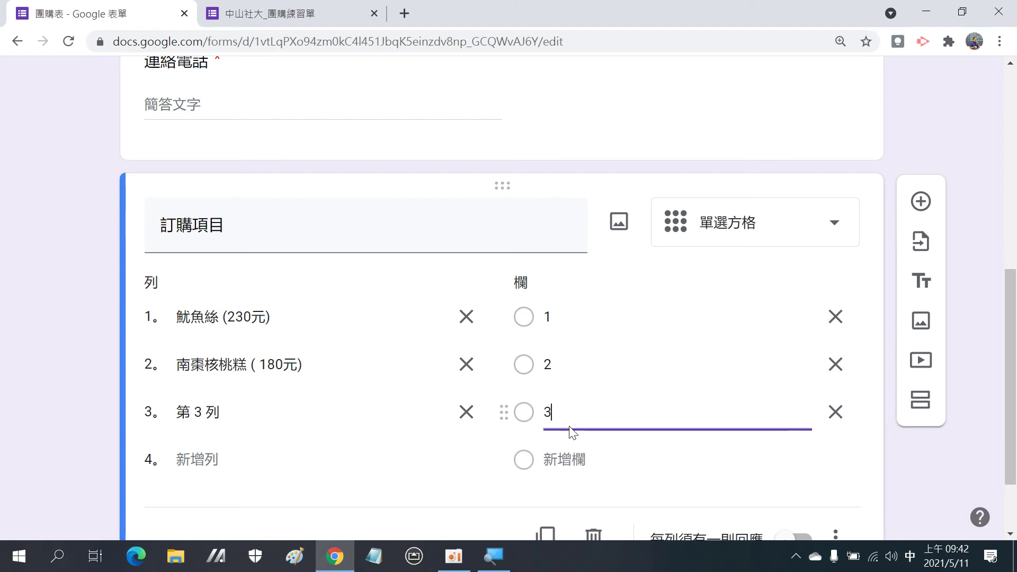
key(Return)
text(4)
key(Return)
text(5)
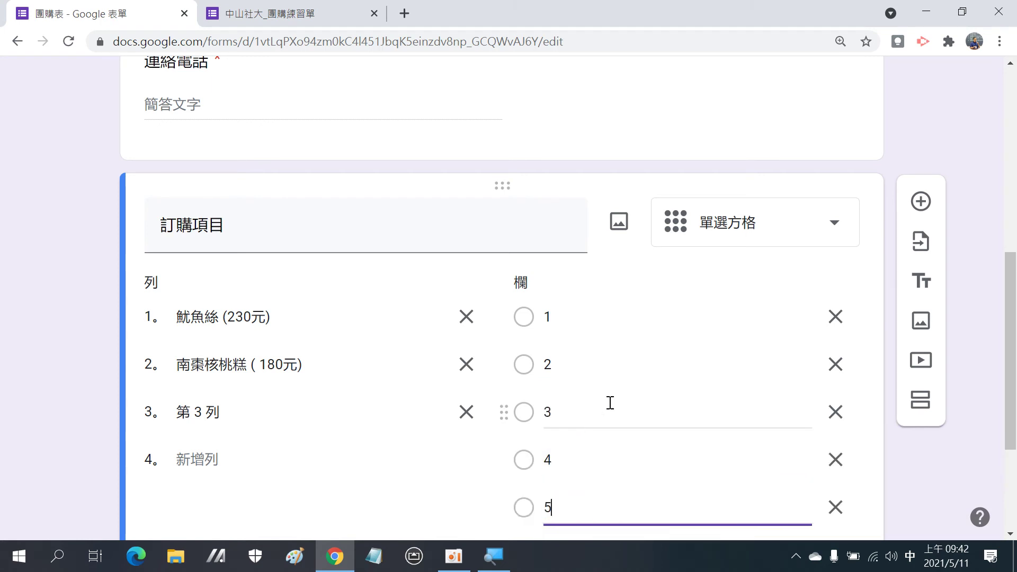
scroll(635, 401, down, 2)
scroll(656, 401, down, 1)
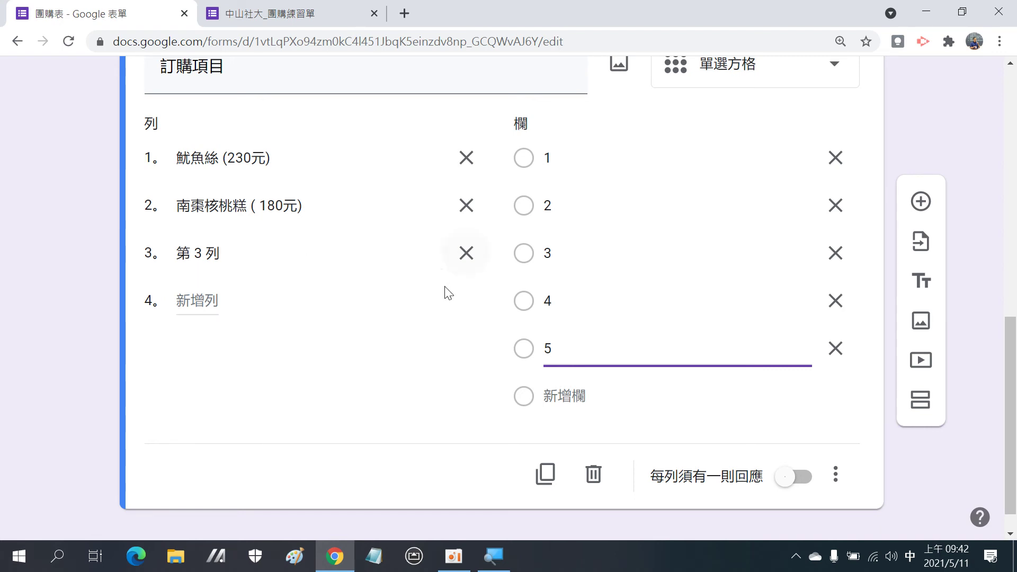
scroll(447, 290, up, 5)
scroll(439, 300, up, 5)
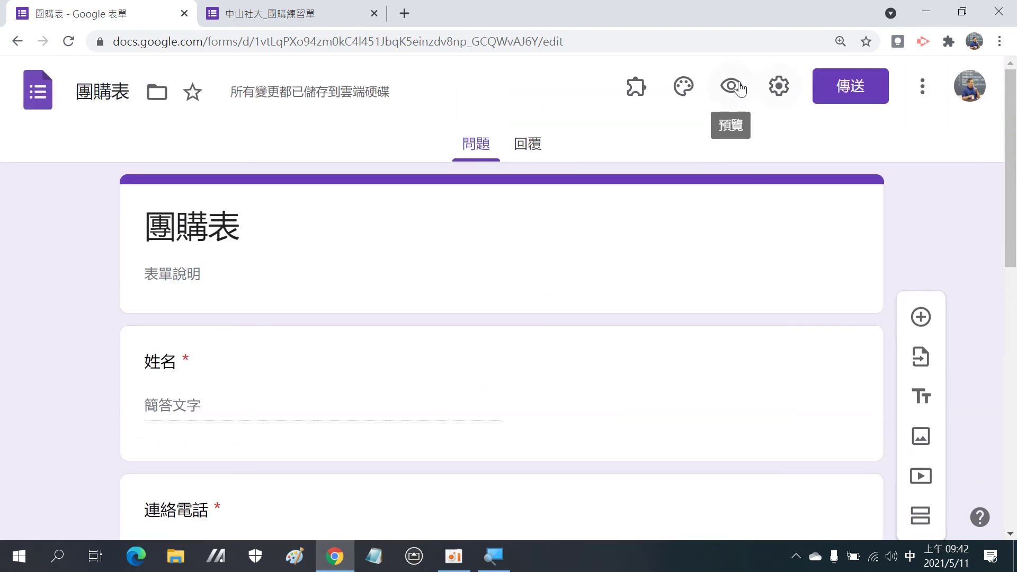
click(732, 85)
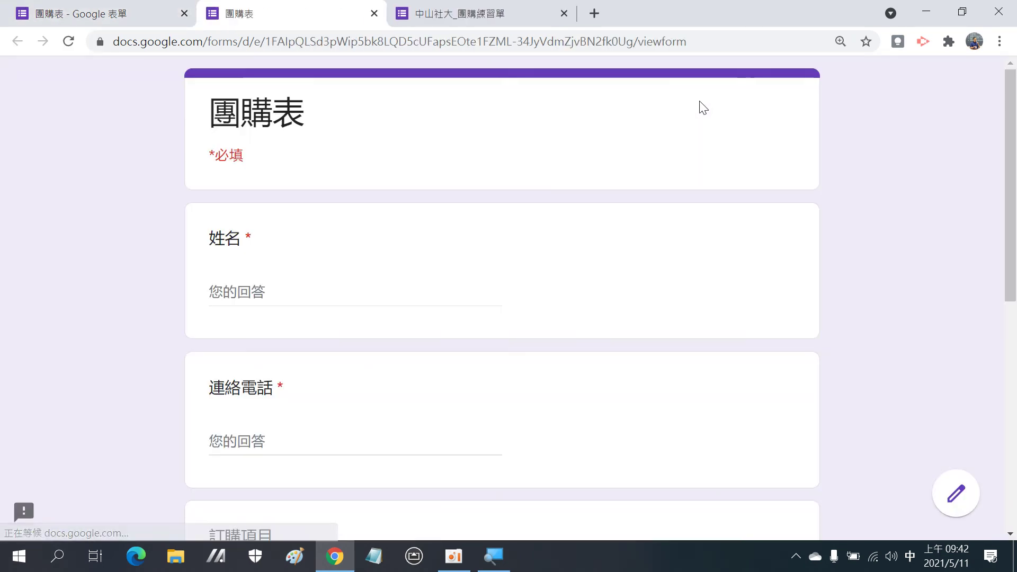
scroll(360, 249, down, 3)
scroll(308, 183, down, 1)
scroll(284, 169, down, 2)
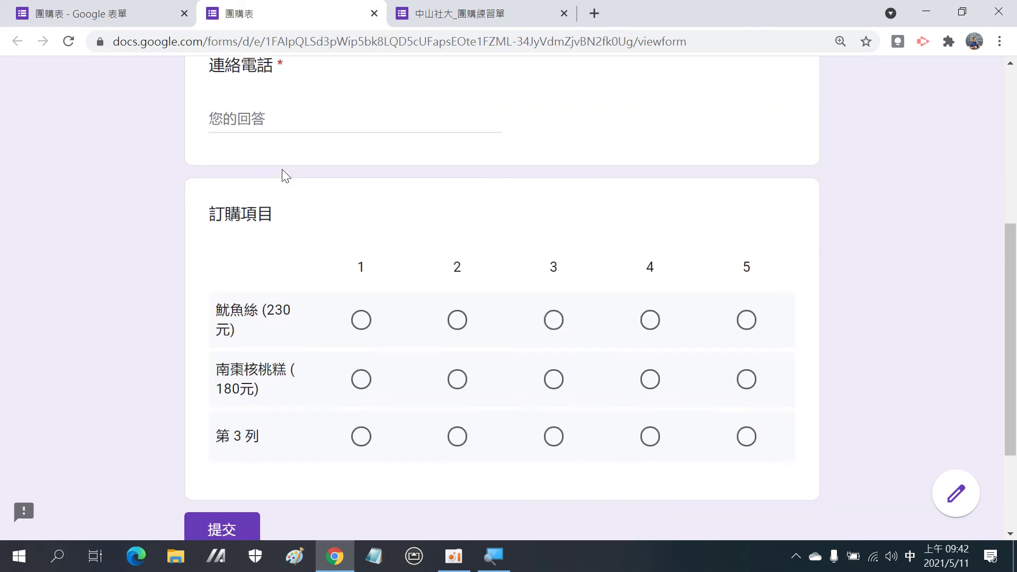
scroll(284, 265, down, 1)
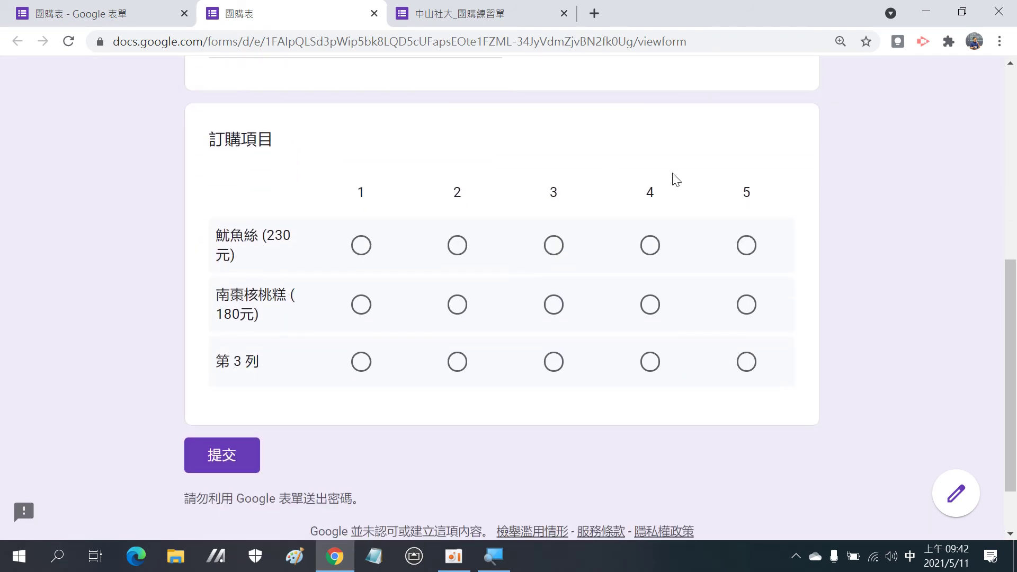
scroll(620, 212, up, 8)
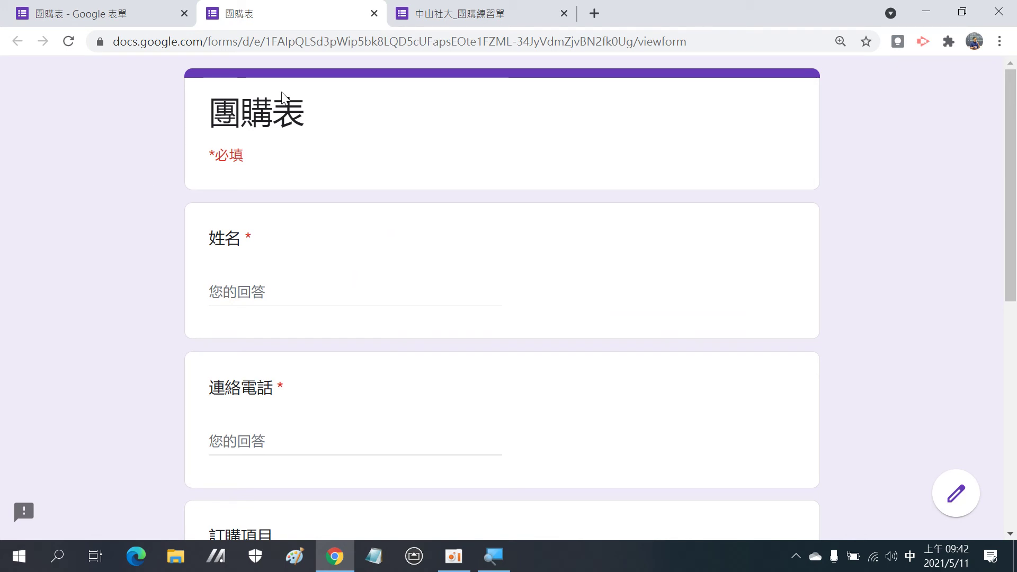
click(474, 15)
click(437, 154)
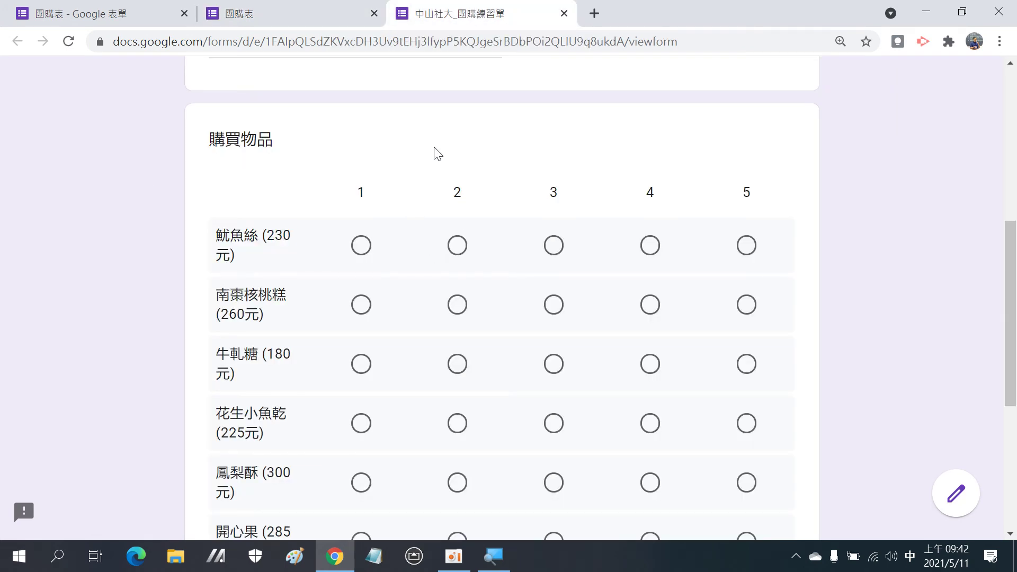
scroll(246, 255, down, 3)
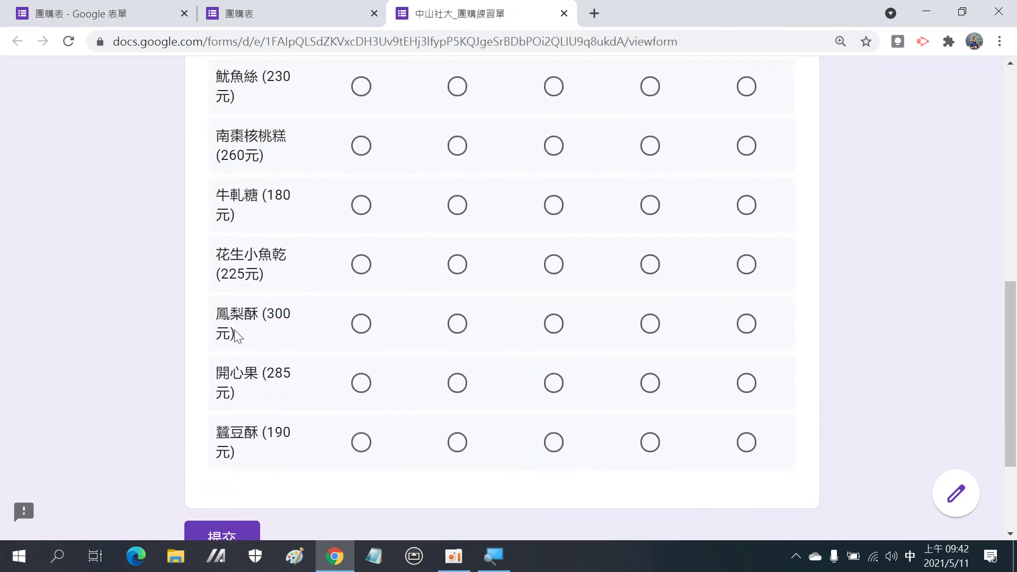
scroll(233, 331, up, 4)
scroll(234, 332, up, 2)
scroll(233, 327, up, 4)
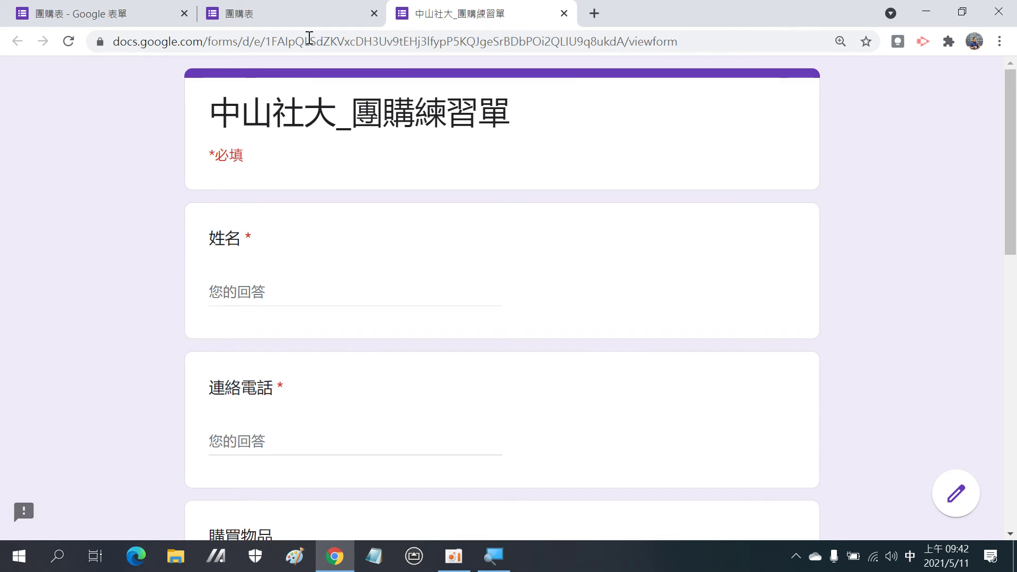
click(273, 12)
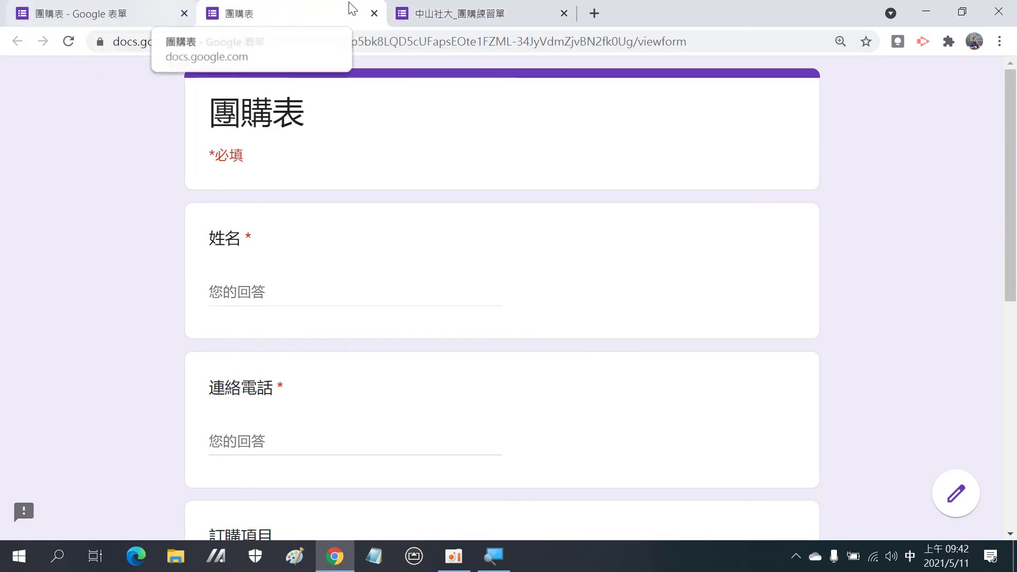
click(374, 13)
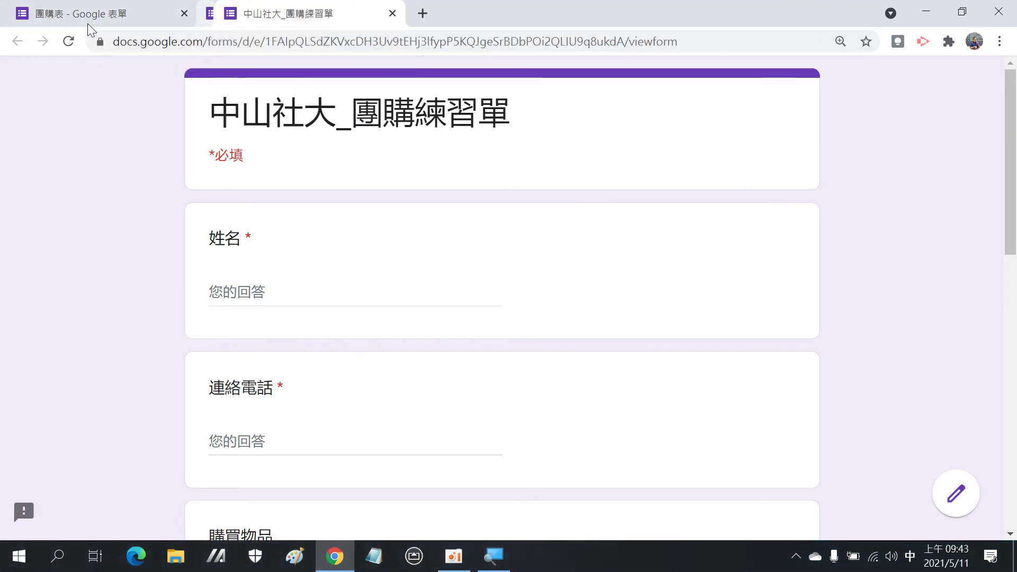
click(88, 24)
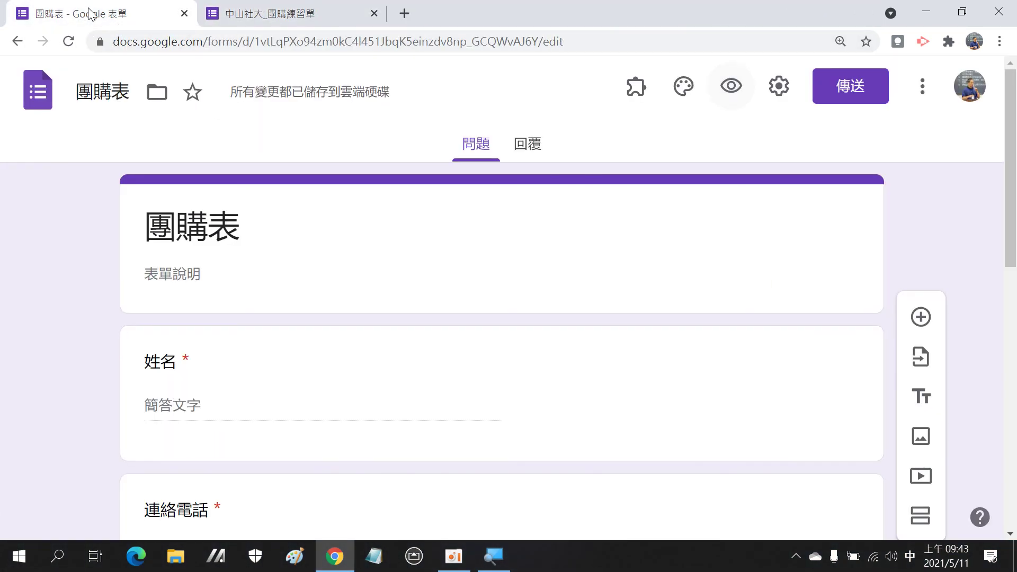
click(149, 45)
text(for)
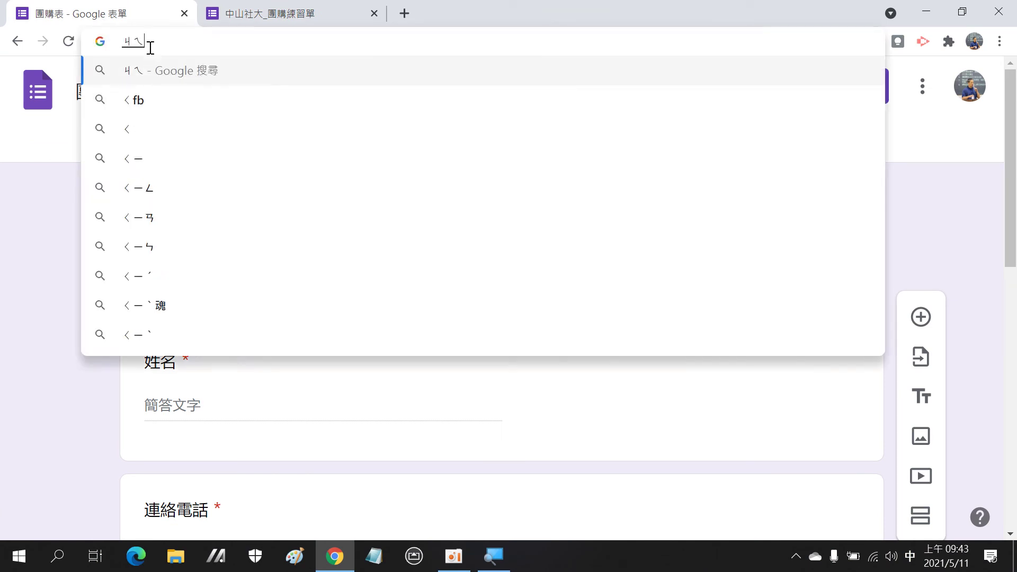
key(Escape)
key(shift)
text(form)
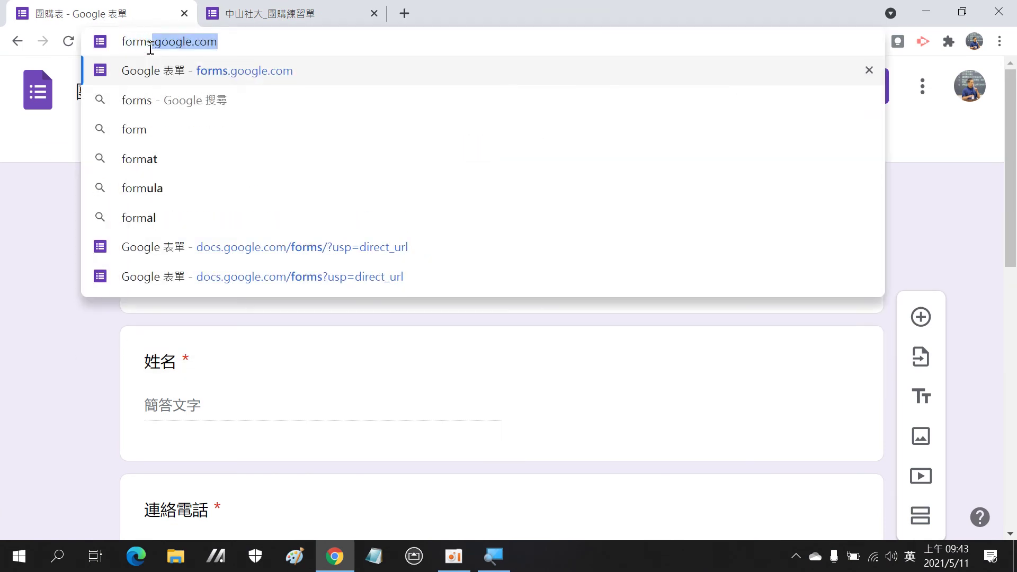
text(s.google.com)
key(Return)
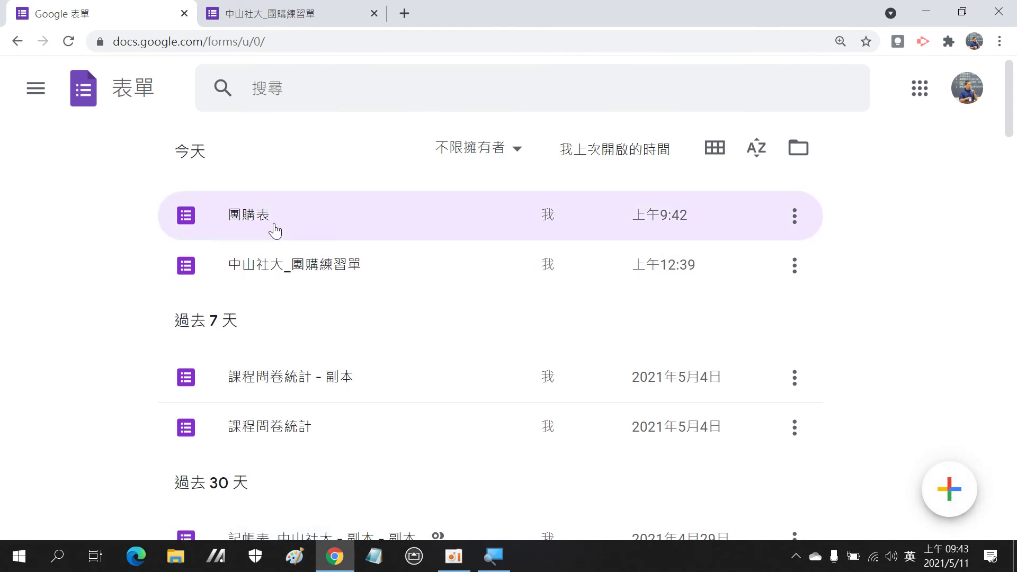
click(255, 222)
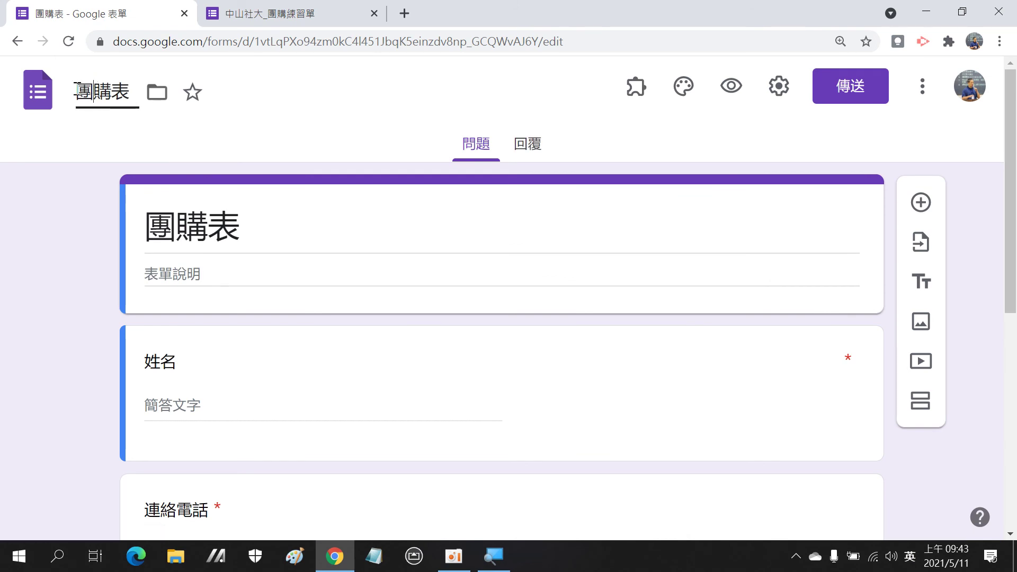
click(101, 89)
double_click(232, 229)
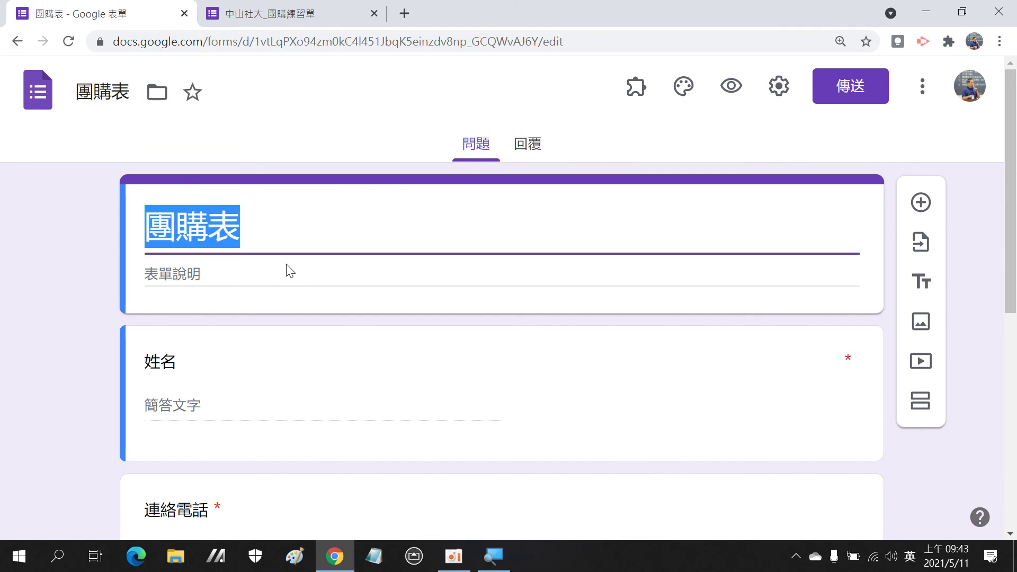
scroll(311, 202, down, 5)
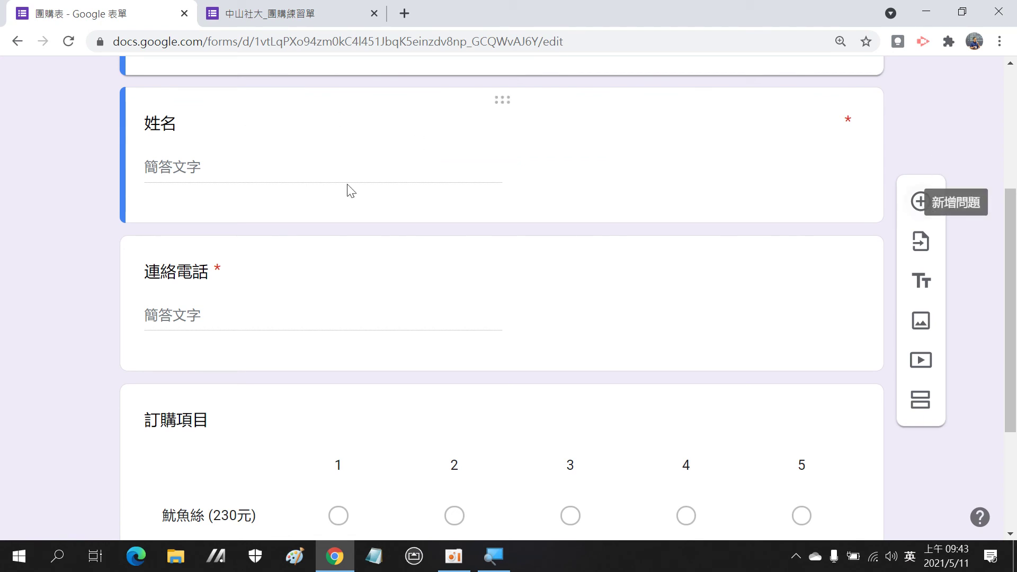
mouse_move(502, 154)
mouse_move(501, 381)
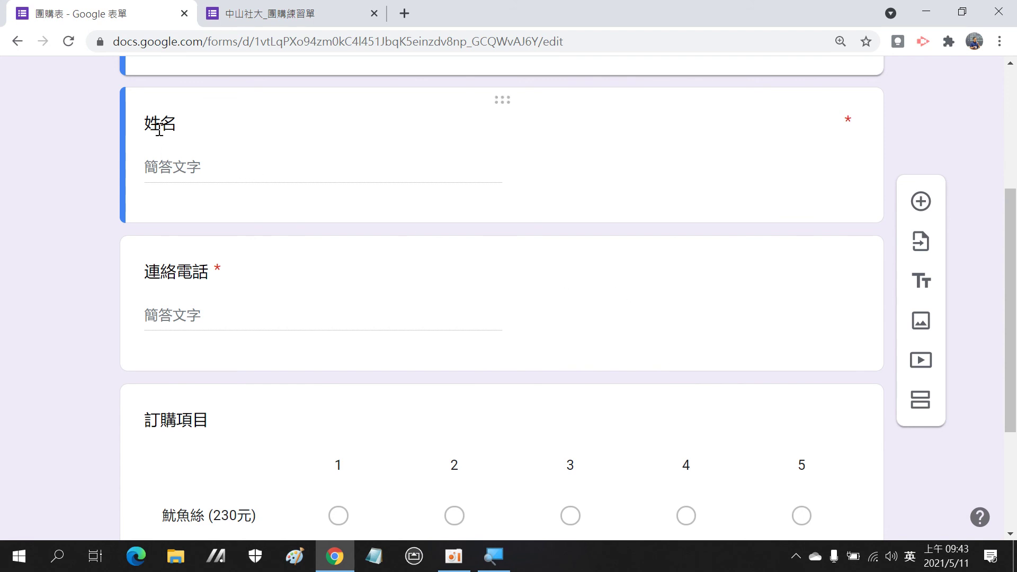
double_click(174, 125)
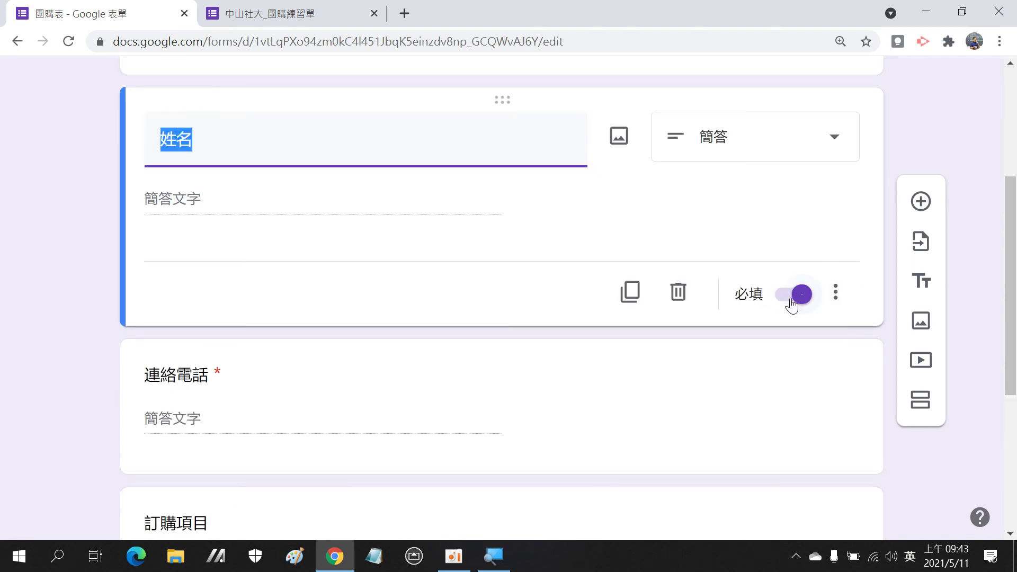
click(85, 248)
double_click(200, 374)
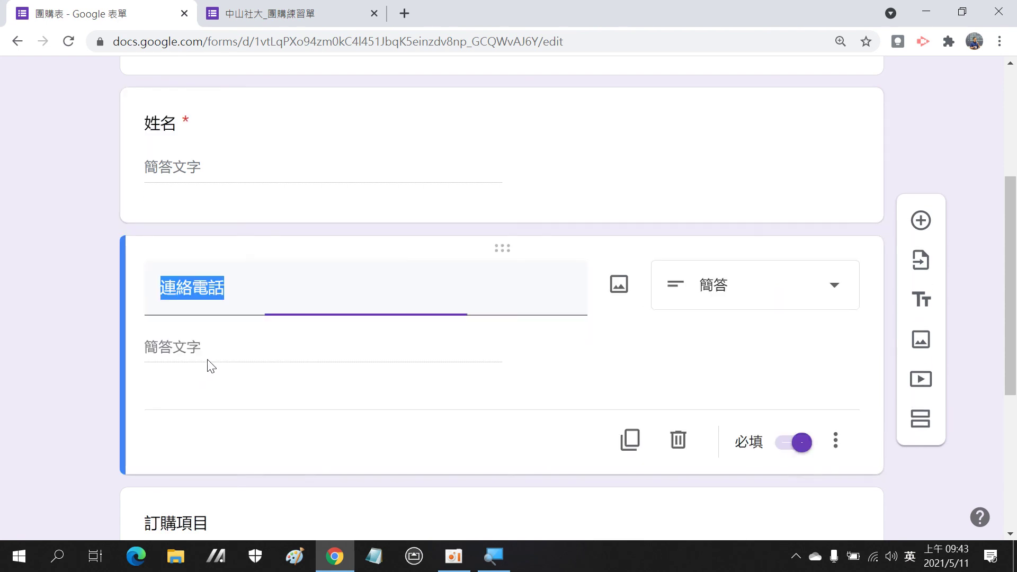
scroll(329, 223, down, 3)
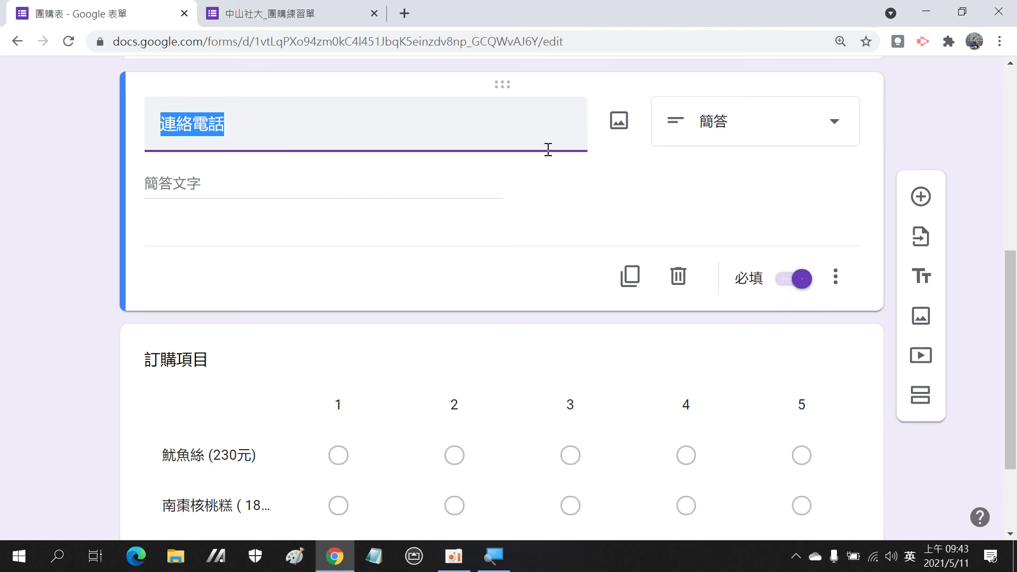
scroll(238, 231, down, 2)
click(200, 231)
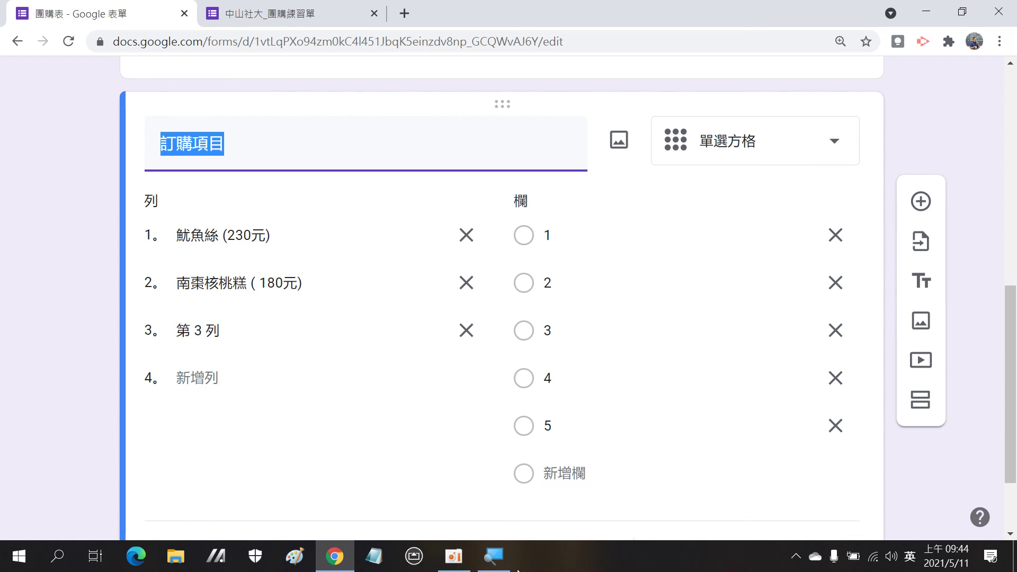
scroll(520, 204, down, 2)
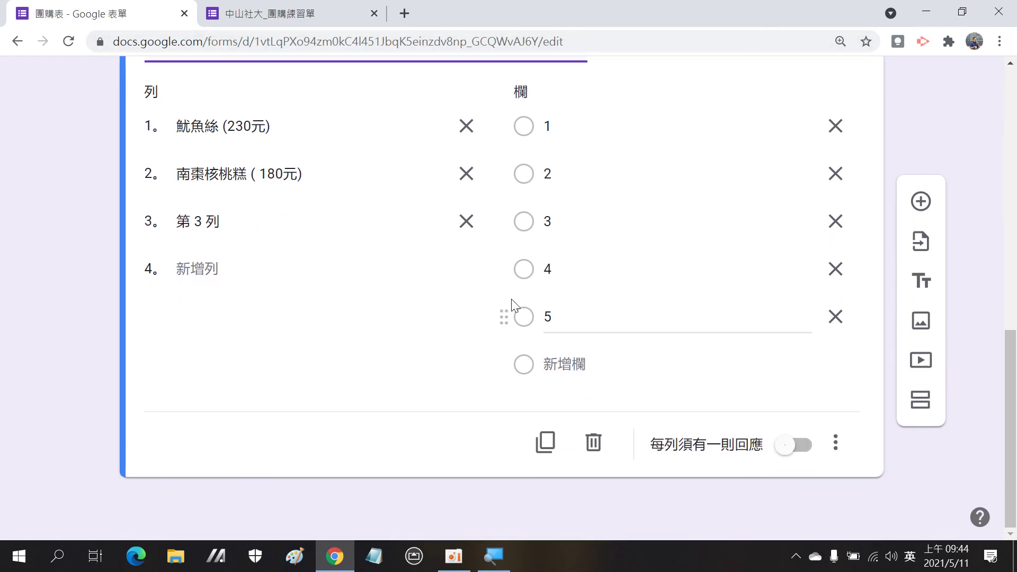
scroll(627, 208, up, 2)
scroll(627, 209, up, 10)
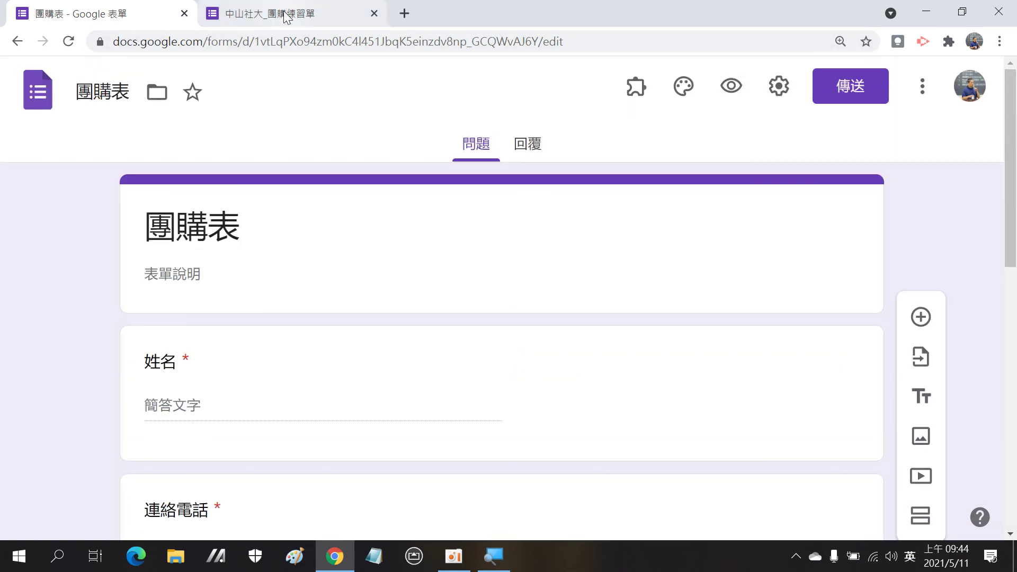
- Switch to the 中山社大_團購練習單 tab and scroll through its 購買物品 product grid
click(276, 13)
scroll(354, 133, down, 1)
scroll(352, 157, down, 4)
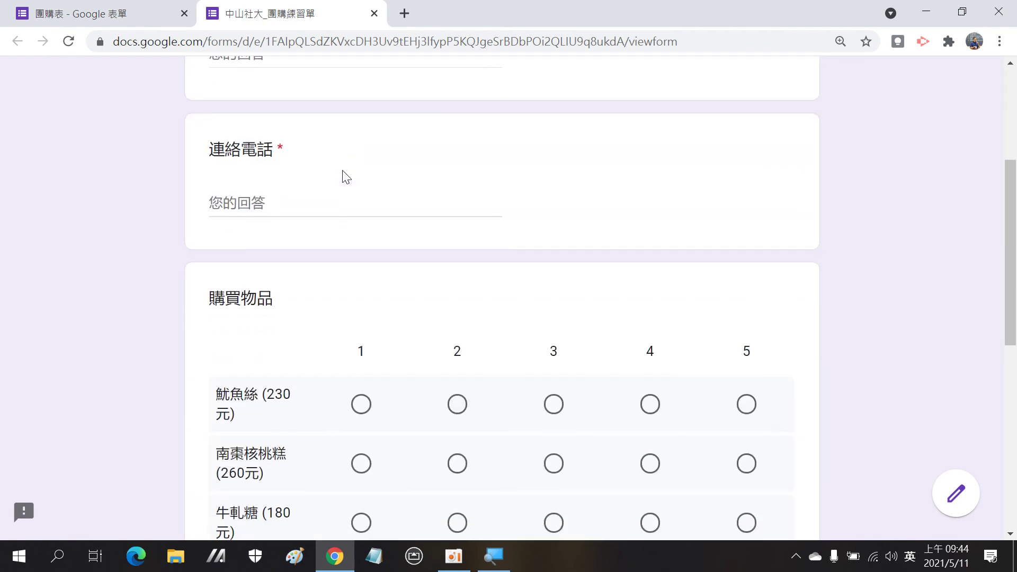
scroll(344, 175, down, 3)
scroll(339, 191, down, 4)
scroll(336, 204, up, 1)
scroll(334, 207, up, 5)
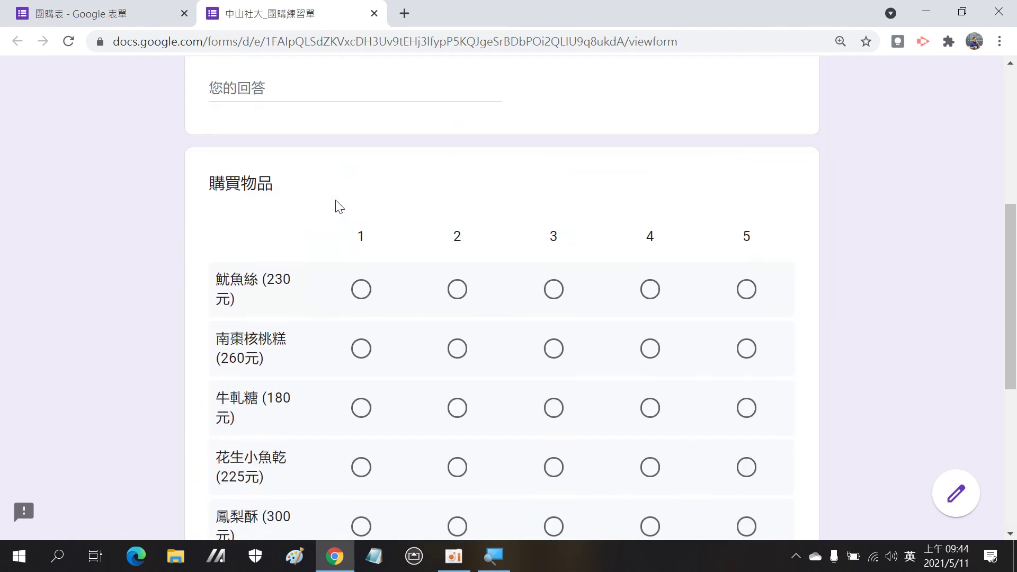
scroll(337, 202, up, 3)
scroll(340, 199, up, 3)
scroll(342, 198, down, 1)
scroll(342, 197, down, 3)
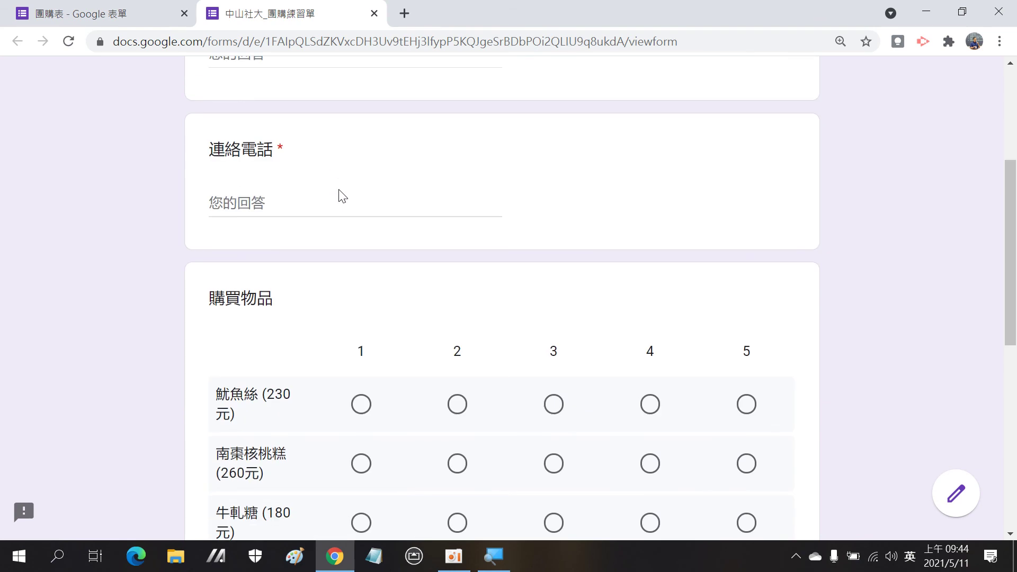
scroll(342, 198, down, 3)
scroll(342, 197, down, 1)
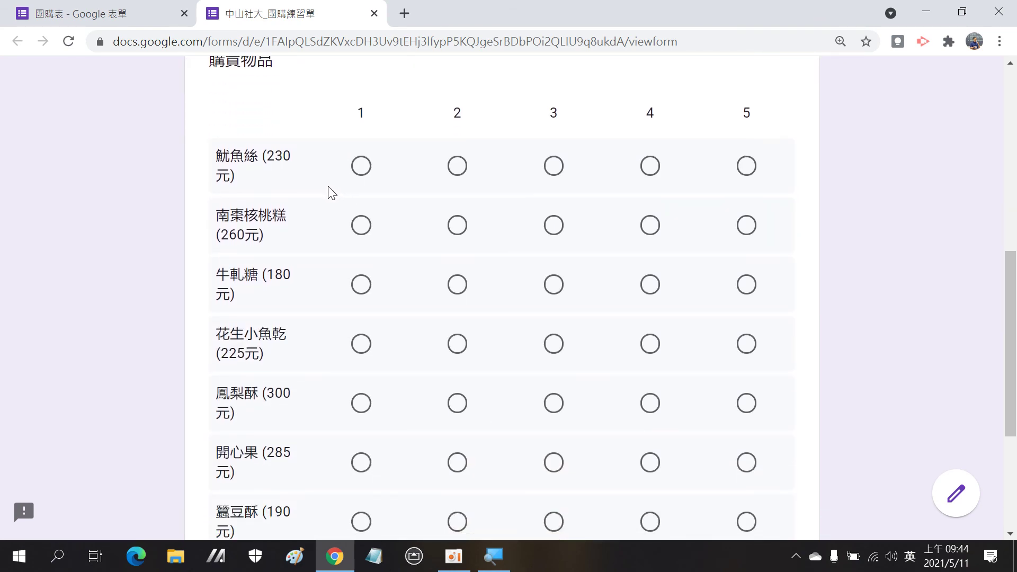